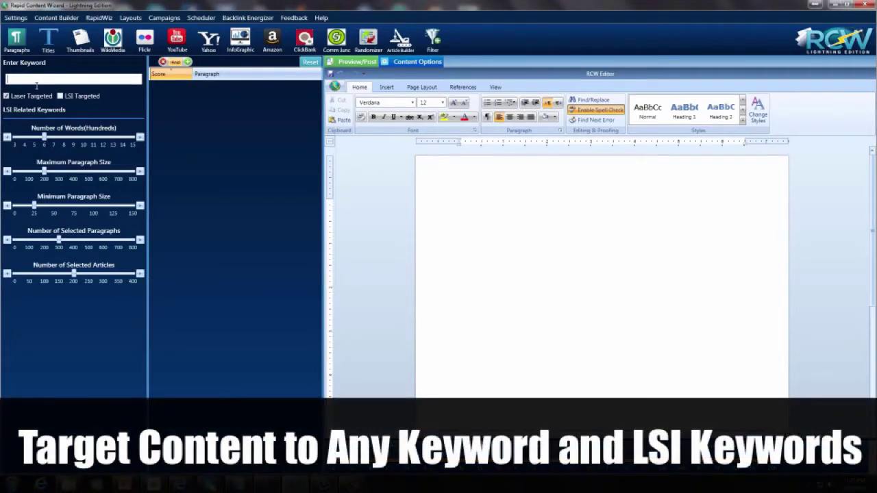
Step: Set the keyword to "astronomy" and load the list of paragraphs for it
text(se)
text(tronomy)
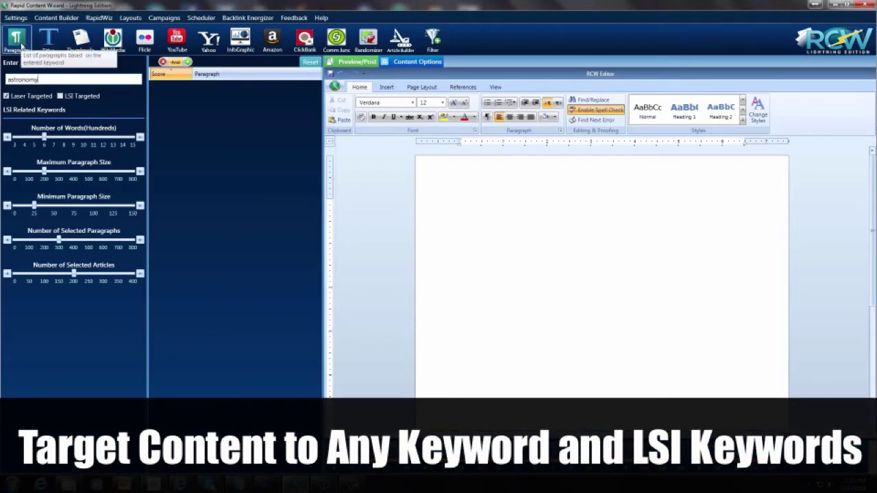
click(19, 42)
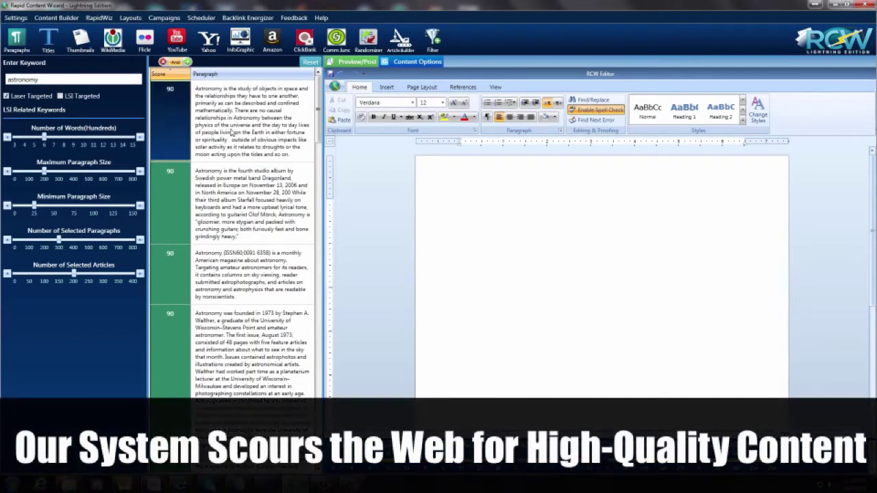
Step: Look through the scored astronomy paragraphs, checking their text and quality scores, and return to the start of the list
scroll(233, 132, down, 10)
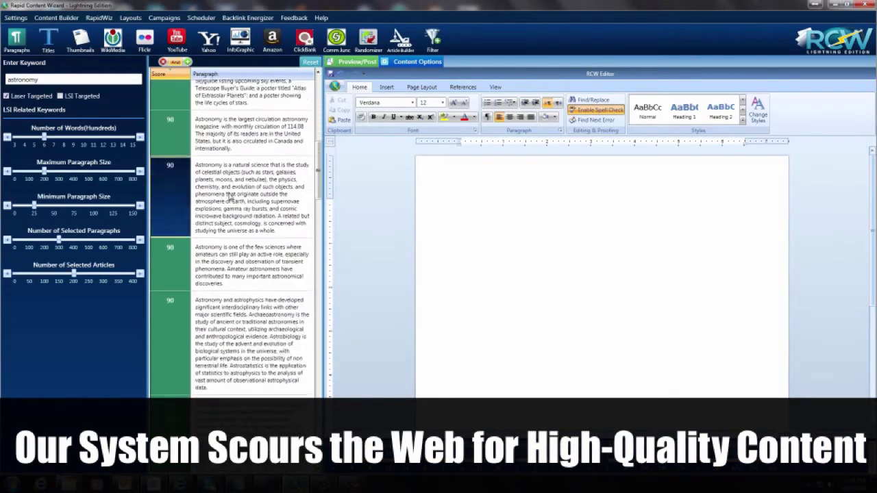
scroll(233, 199, down, 10)
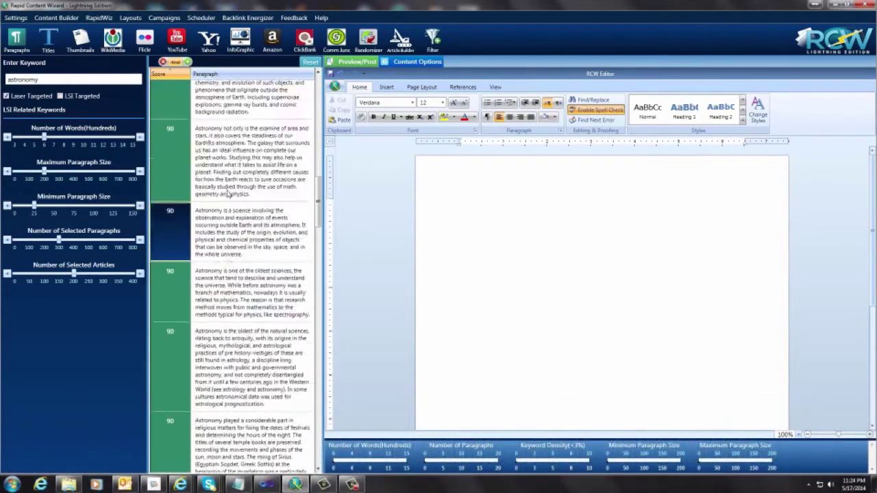
scroll(228, 193, down, 8)
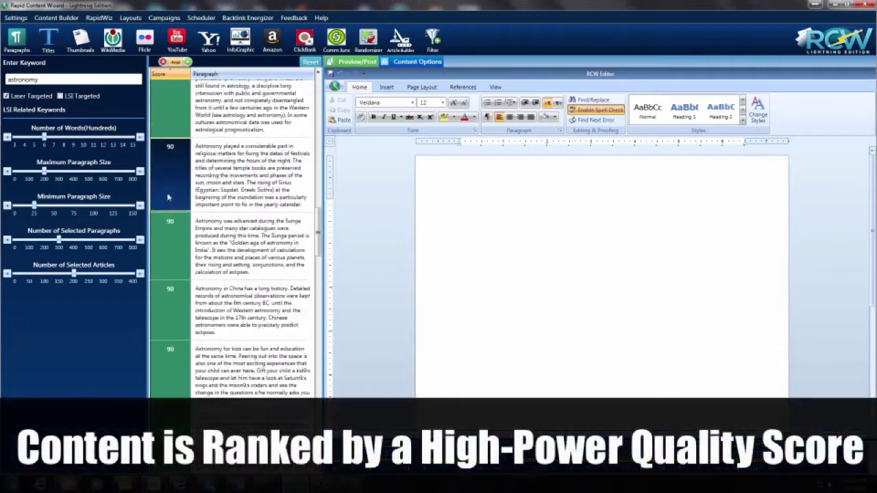
scroll(168, 198, down, 10)
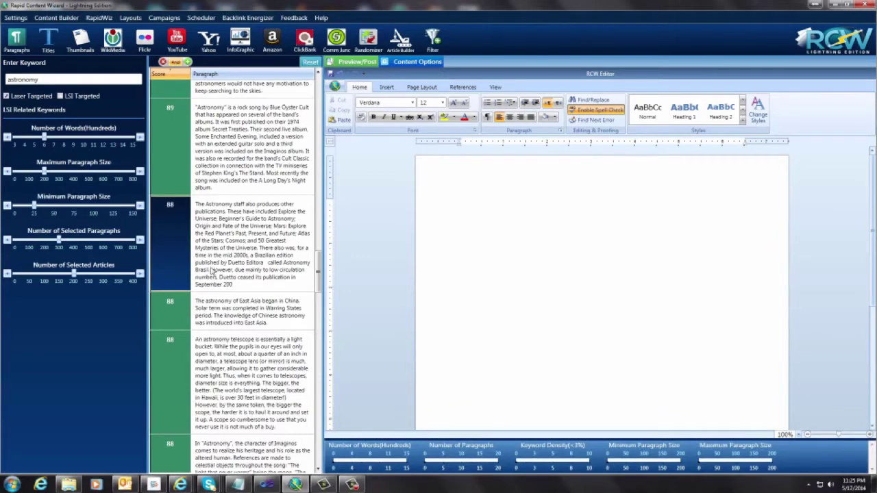
scroll(219, 263, up, 10)
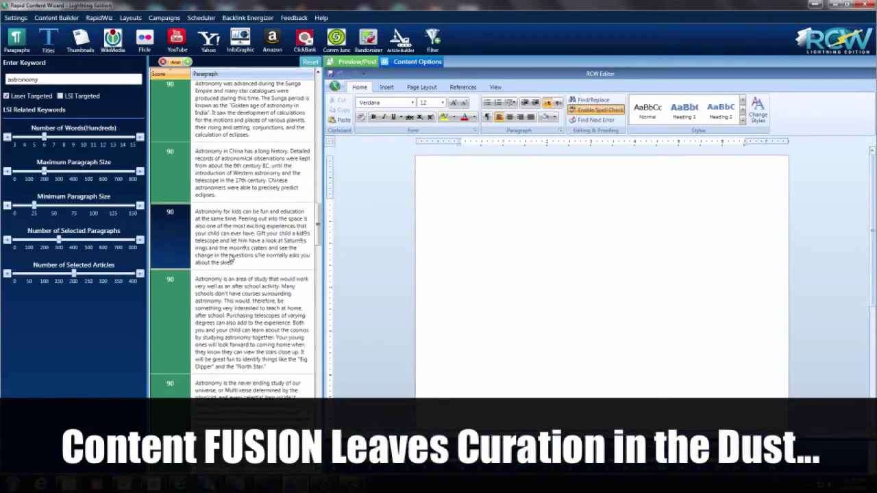
scroll(230, 257, up, 10)
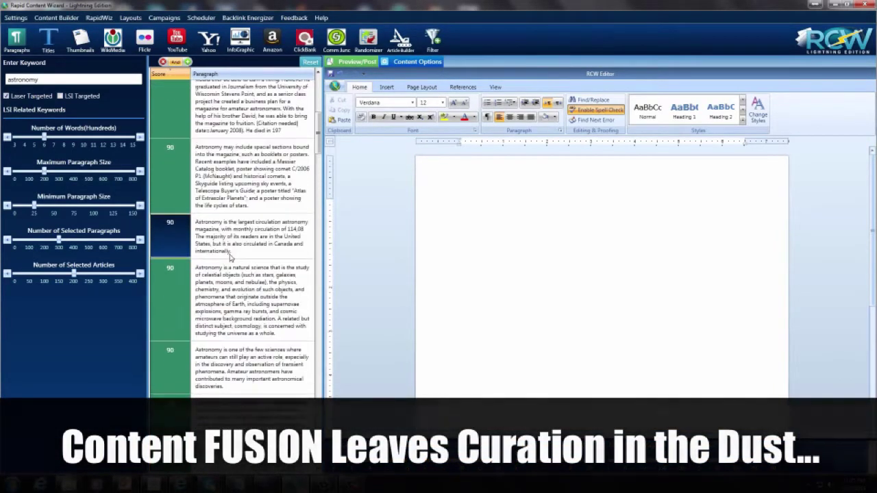
scroll(230, 257, up, 5)
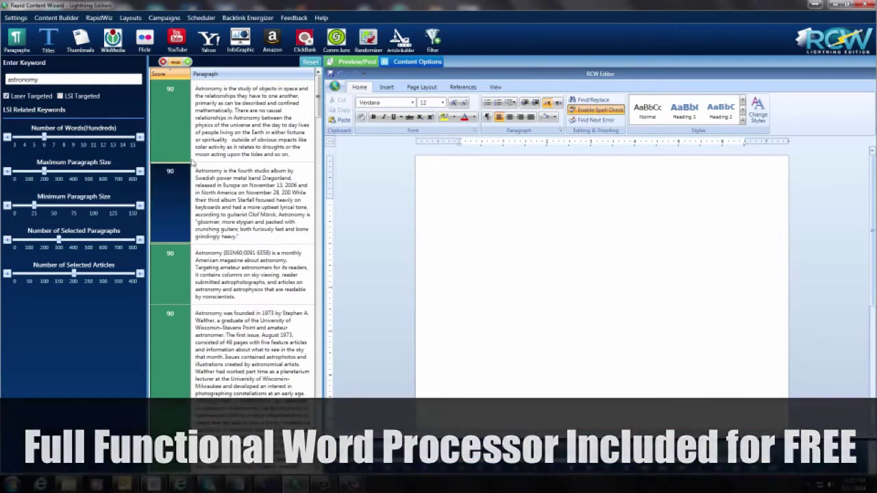
Step: Insert the paragraphs on the study of objects in space, the 1973 magazine founding and astronomy as a natural science into the article
double_click(172, 139)
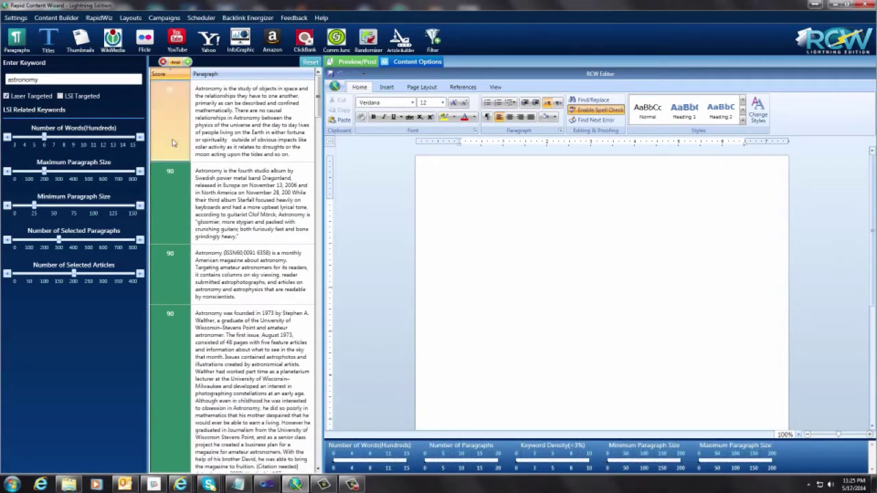
double_click(184, 259)
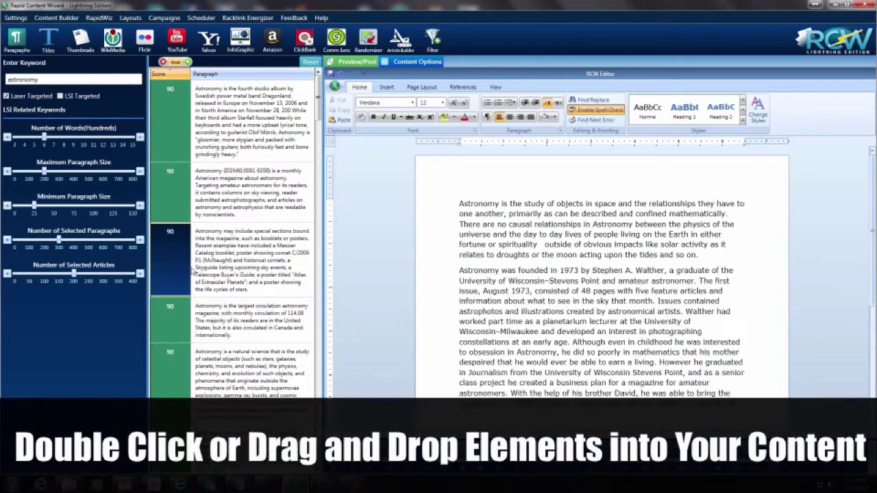
scroll(193, 273, down, 5)
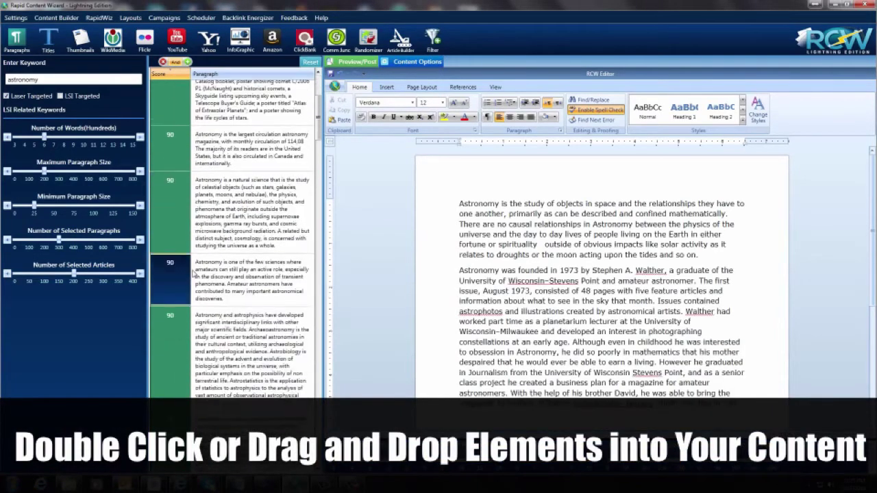
double_click(176, 221)
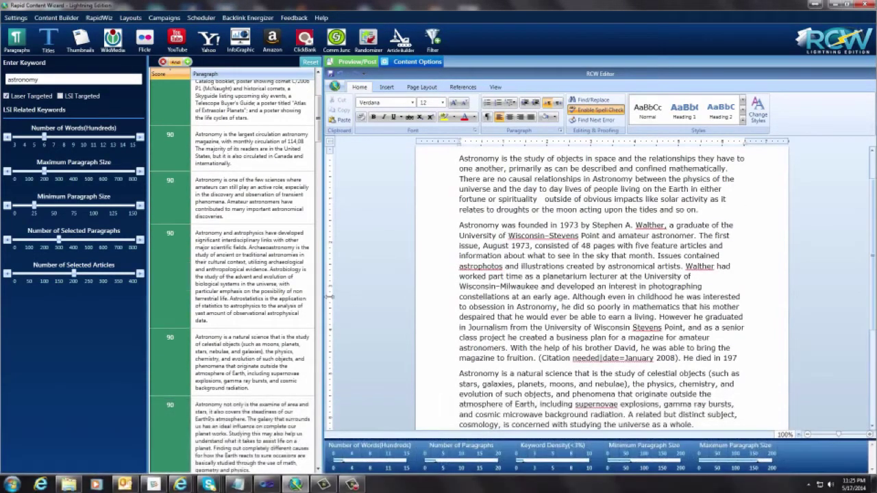
Step: Add the paragraphs on astronomy as one of the oldest sciences and on its part in religious matters to the article
scroll(164, 322, down, 3)
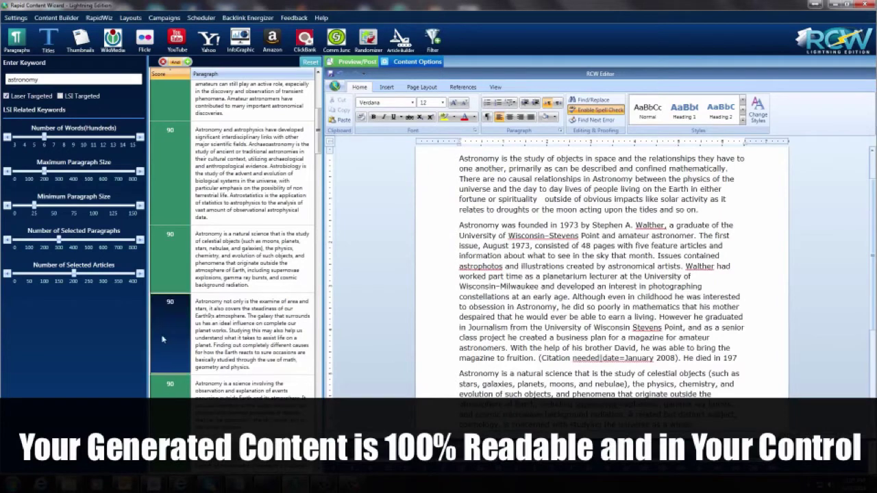
scroll(166, 335, down, 5)
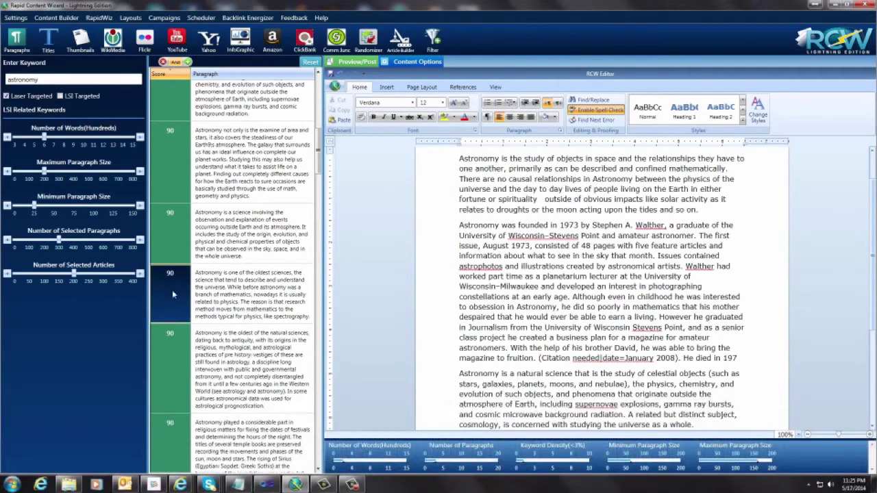
double_click(172, 289)
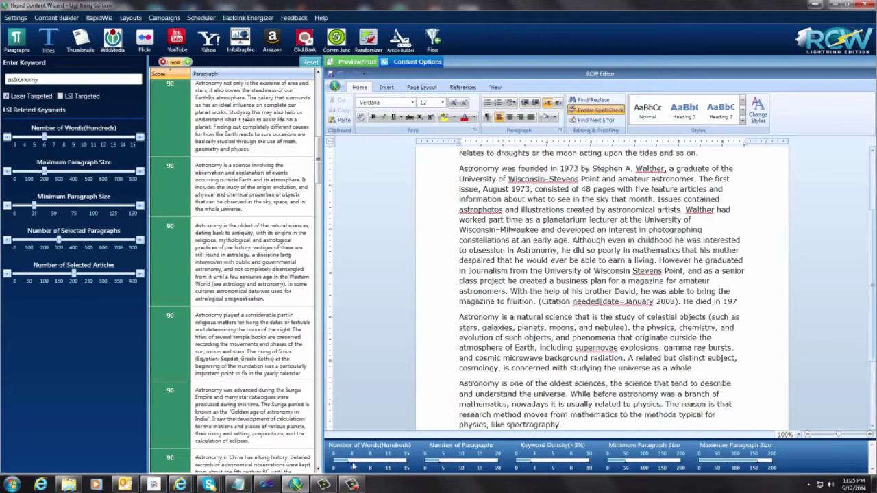
click(178, 350)
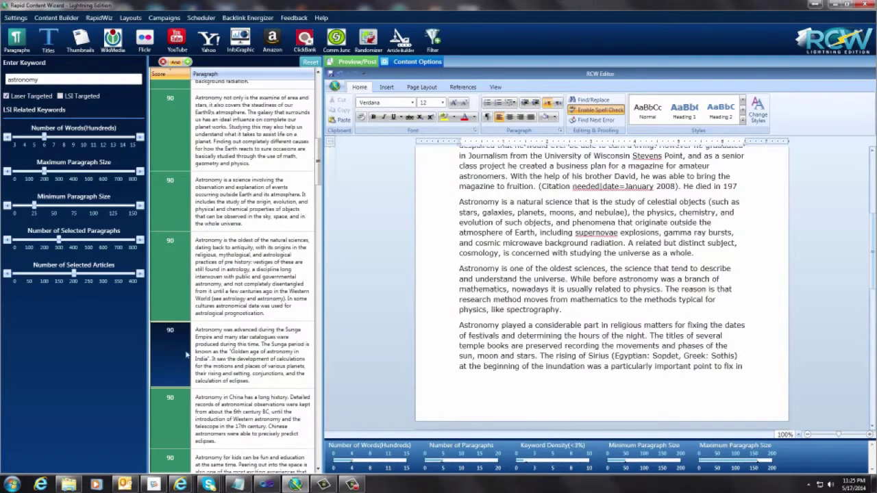
Step: Add the paragraphs on astronomy as an after-school activity, the Blue Öyster Cult song and the telescope as a light bucket
scroll(191, 350, down, 5)
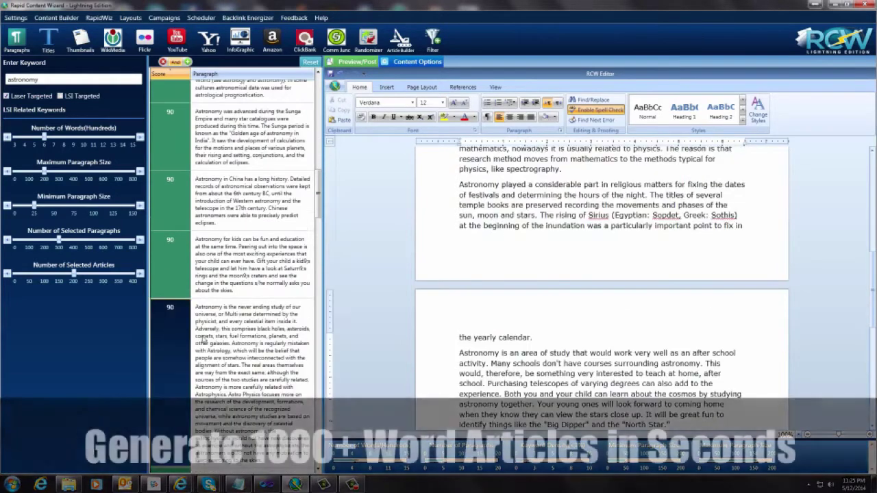
scroll(180, 345, down, 3)
click(174, 389)
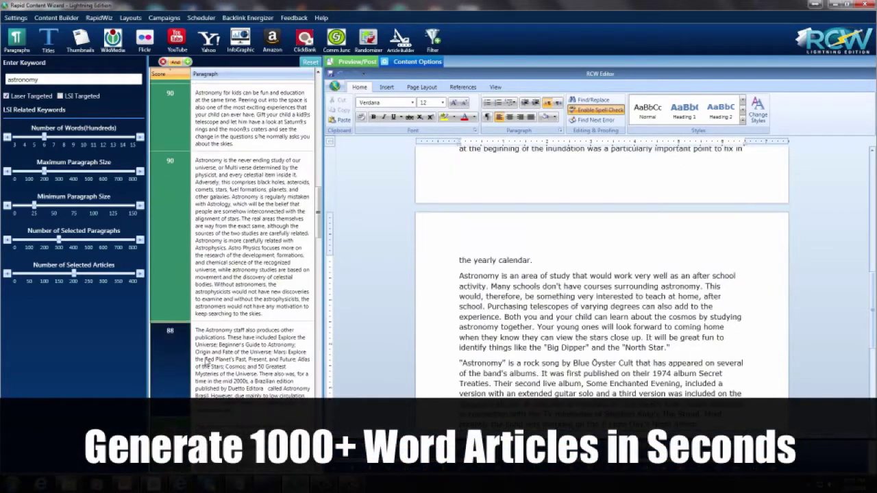
click(201, 361)
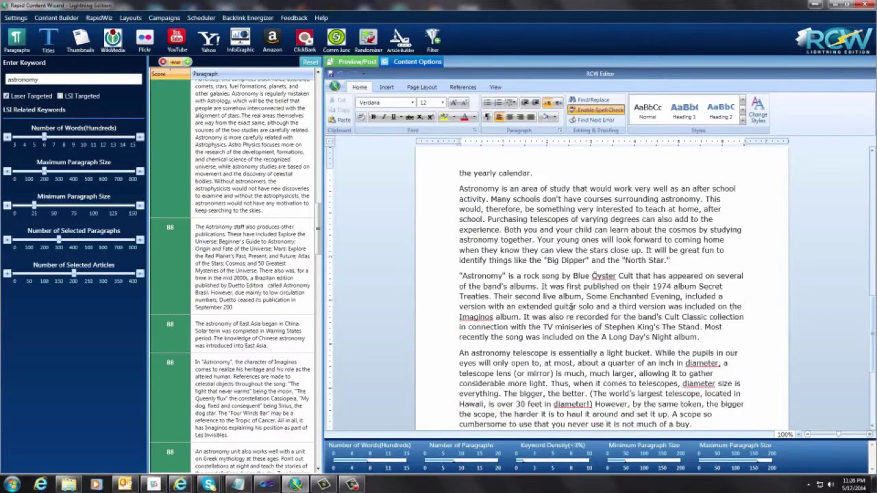
Step: Load the title suggestions for the keyword and insert "Astronomy Real Star Power" as the article's title
scroll(573, 306, up, 10)
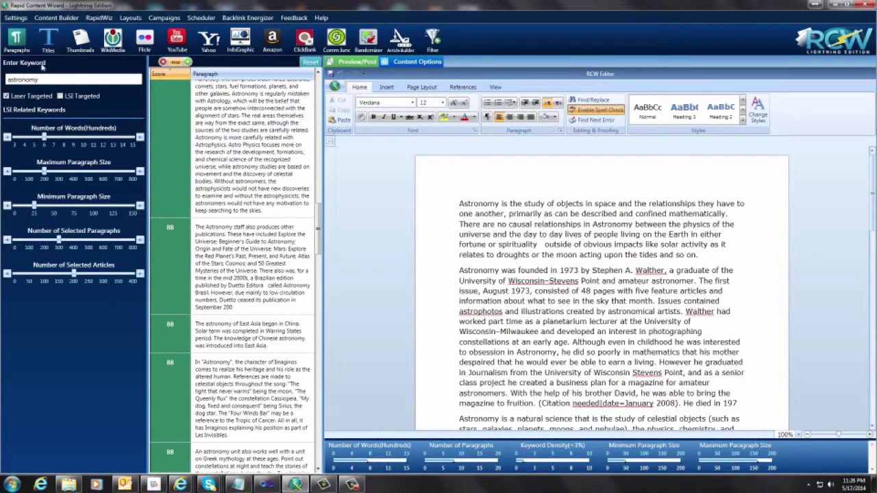
click(48, 43)
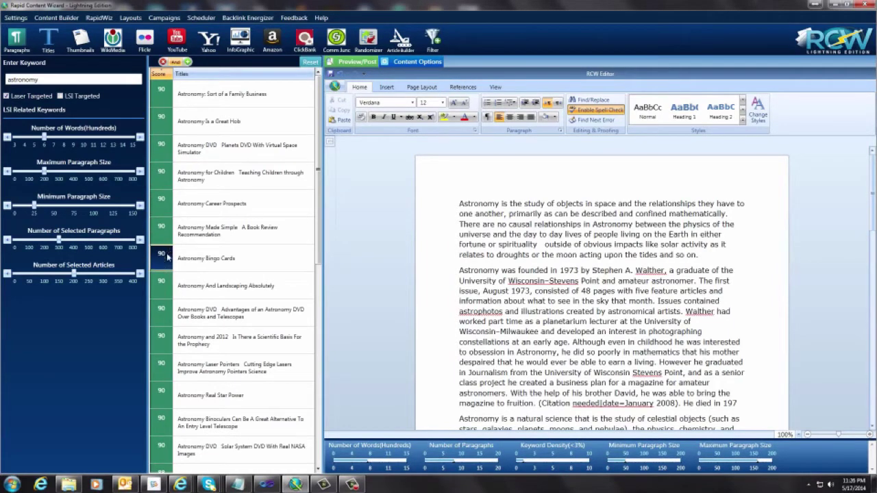
click(171, 389)
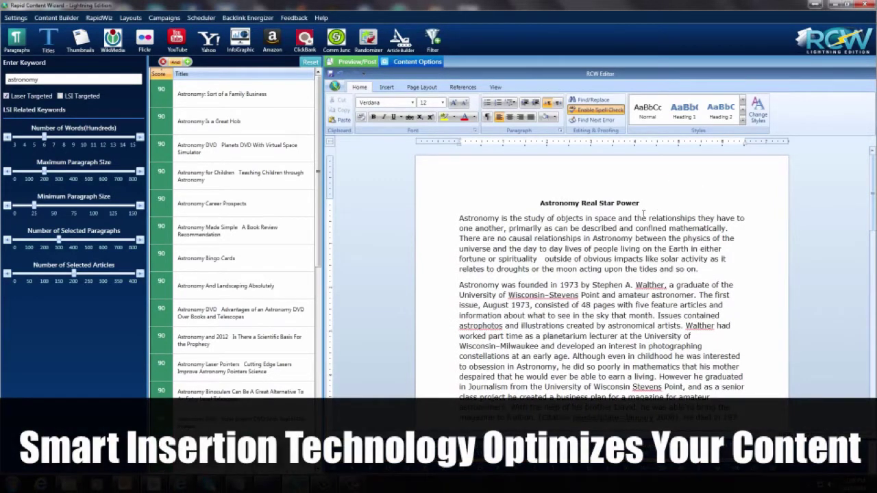
Step: Load the thumbnail images for the keyword and insert "Take Me to the Stars & I'll Show You the Universe" into the article
click(76, 46)
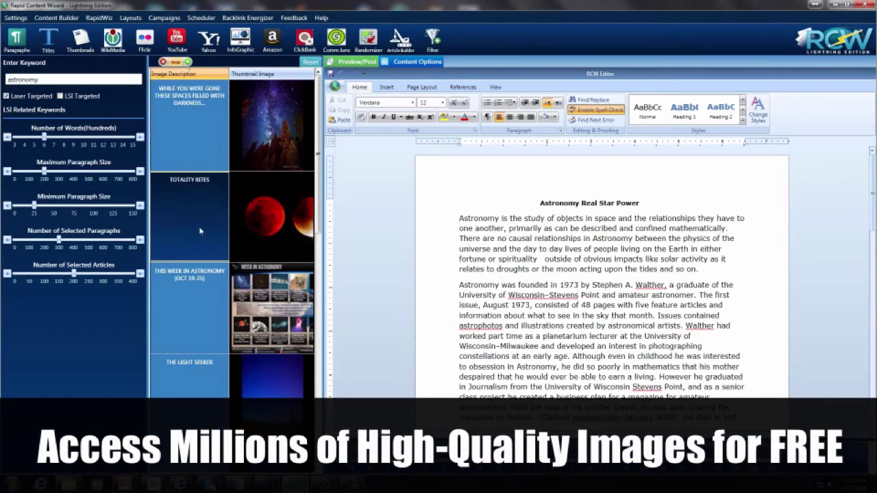
scroll(183, 232, down, 10)
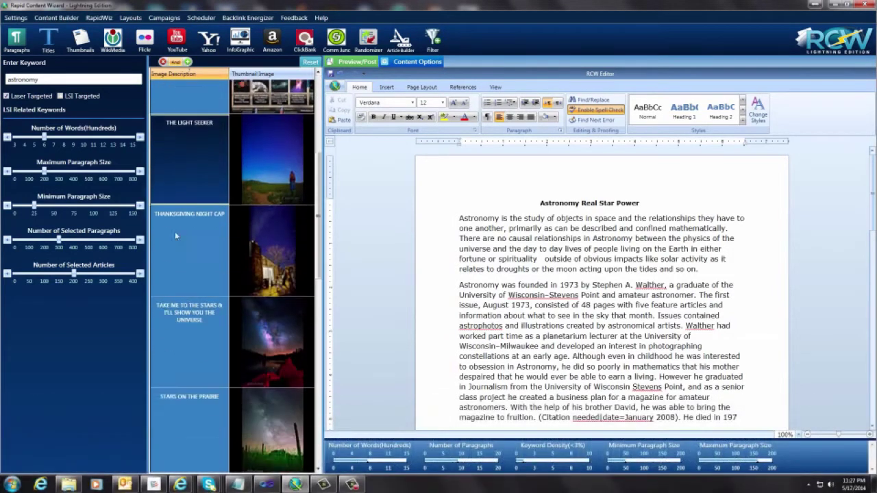
scroll(176, 237, down, 3)
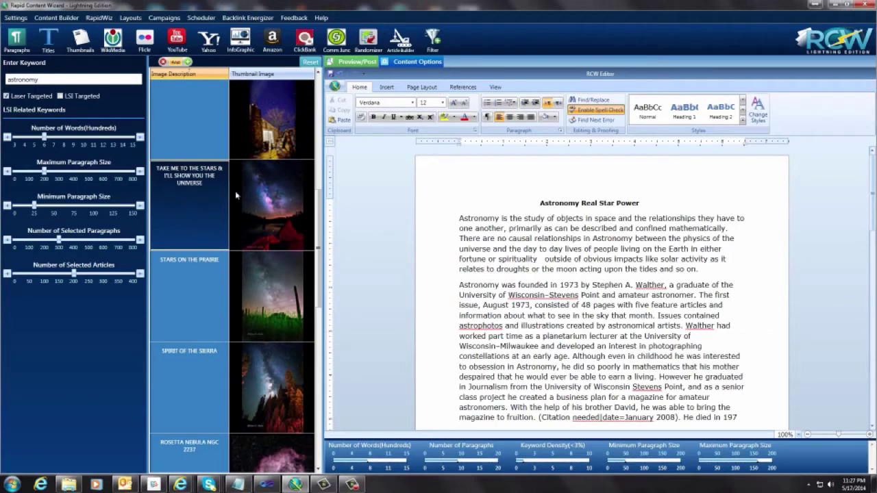
click(183, 204)
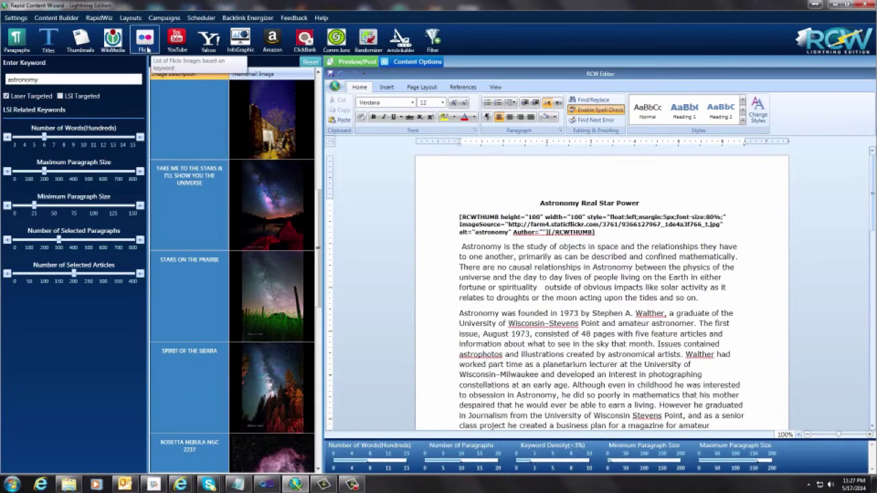
Step: Load the Flickr images and place "Rosetta Nebula NGC 2237" between the natural science and oldest sciences paragraphs
click(146, 49)
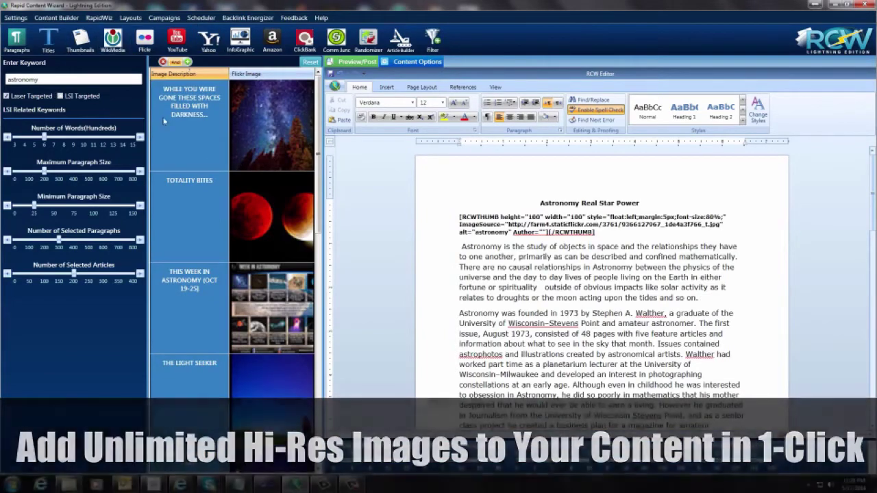
scroll(185, 270, down, 1)
scroll(184, 269, down, 20)
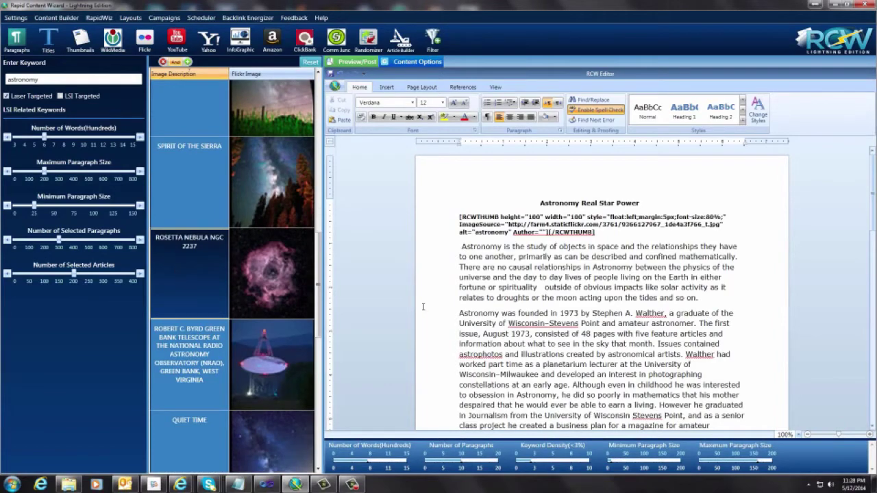
scroll(527, 312, down, 3)
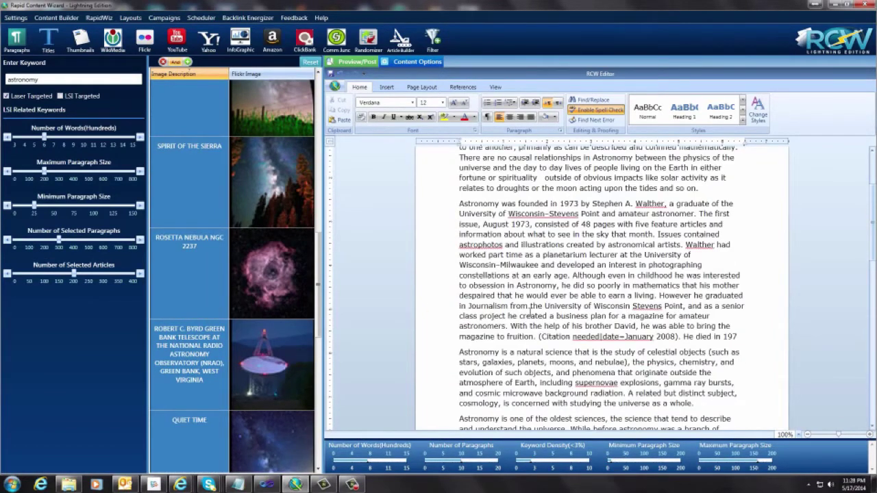
scroll(529, 311, down, 3)
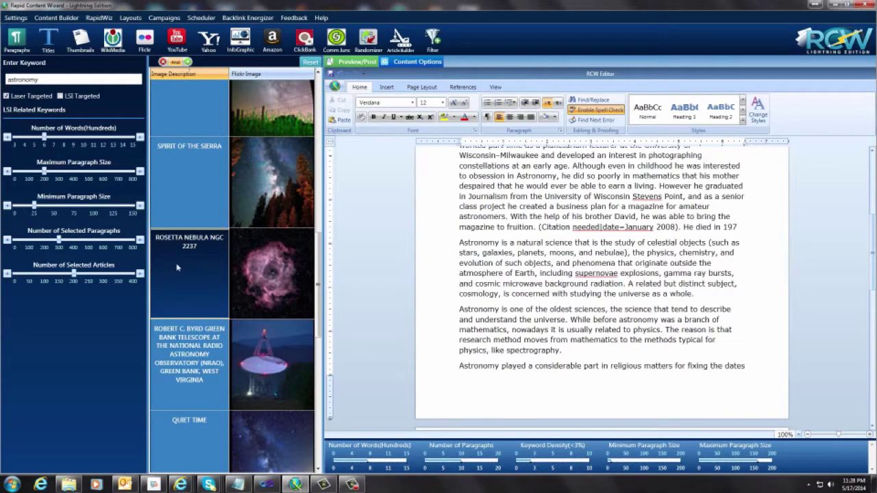
drag(177, 268, 738, 293)
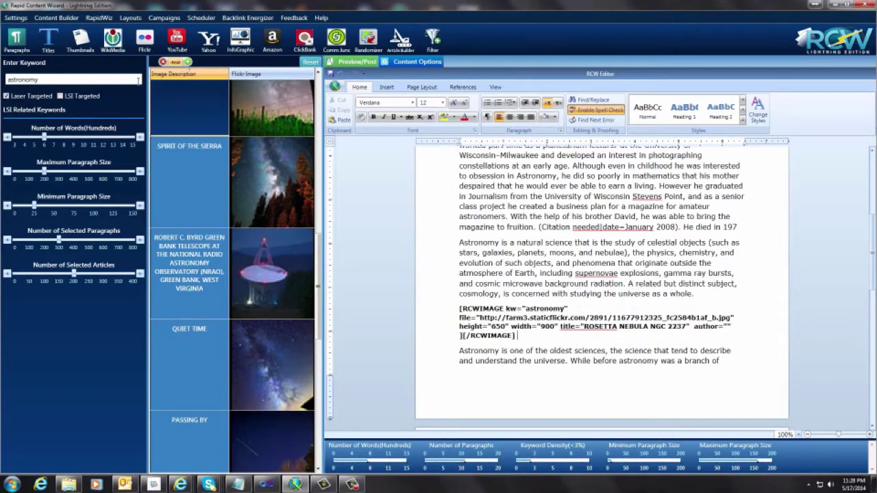
Step: Load the YouTube videos for the keyword and place "Webcam Astronomy - With Real Video" between the oldest sciences and religious matters paragraphs
click(177, 49)
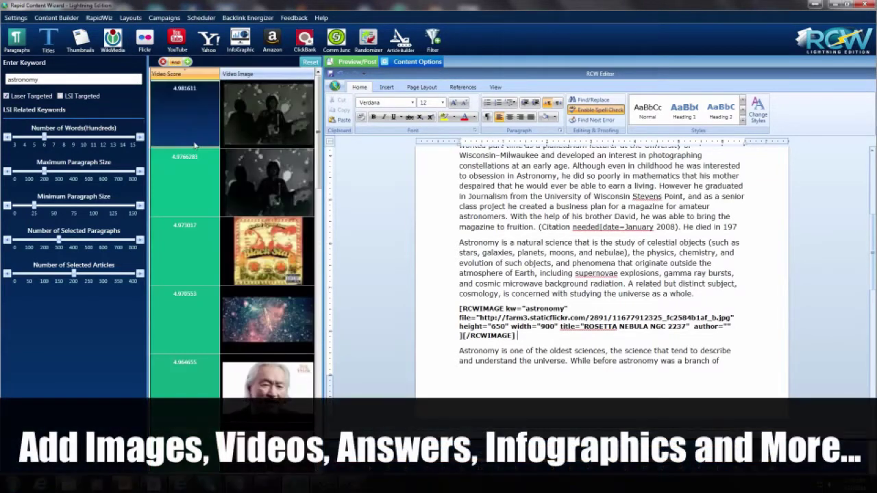
scroll(314, 191, down, 3)
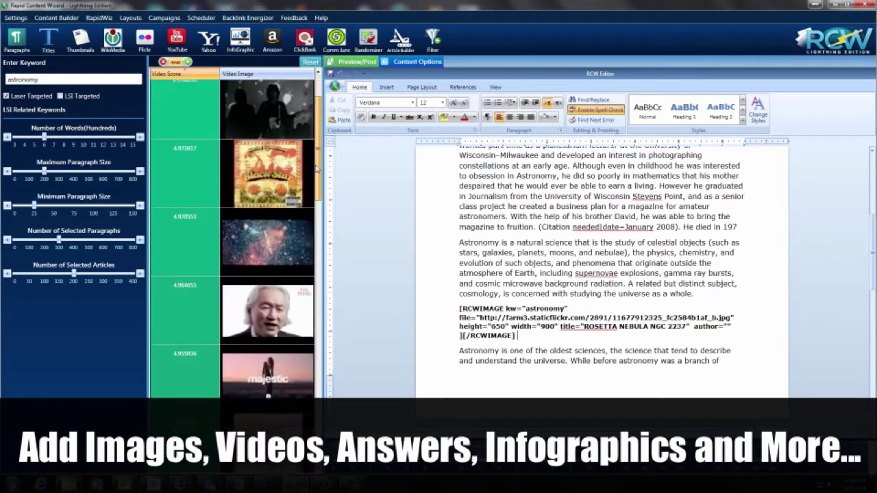
drag(313, 190, 315, 277)
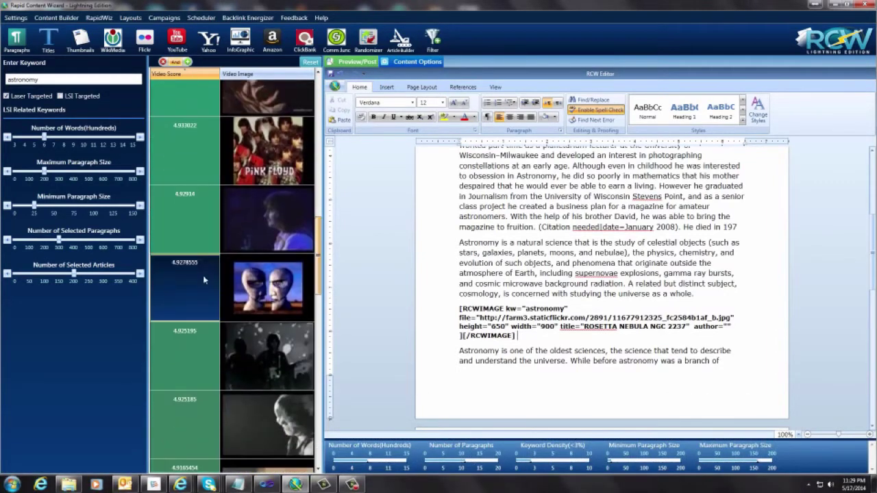
scroll(163, 274, down, 1)
scroll(164, 273, down, 5)
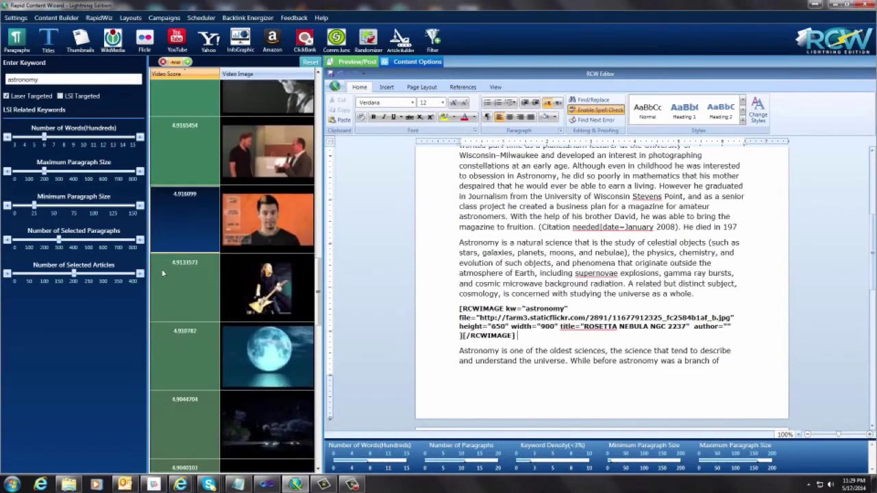
scroll(163, 274, down, 1)
scroll(163, 274, down, 5)
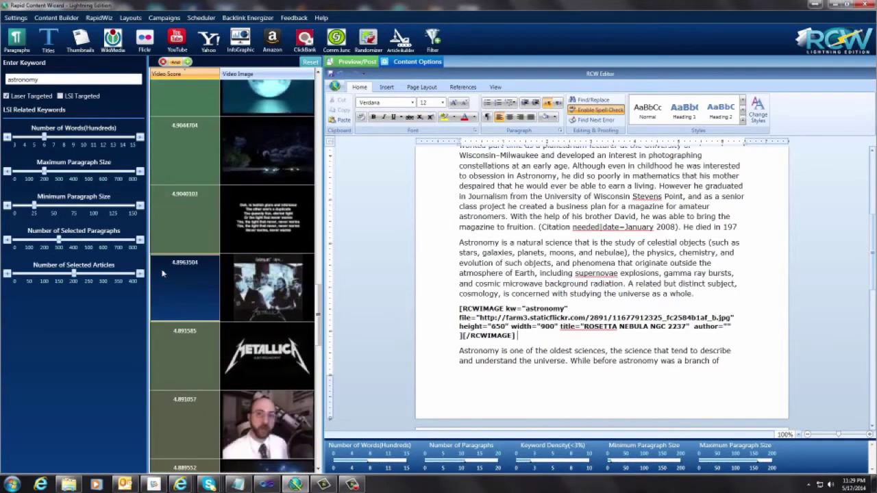
scroll(162, 274, down, 1)
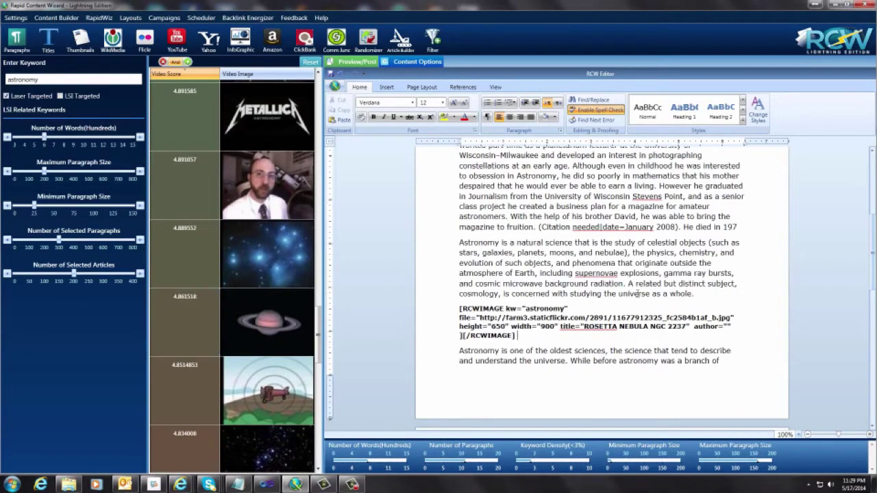
scroll(534, 296, down, 5)
drag(186, 320, 619, 287)
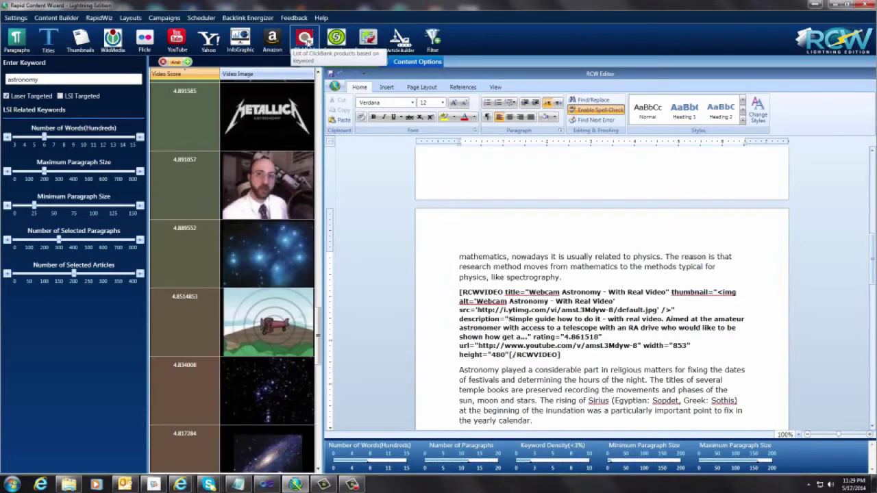
Step: Load the ClickBank products and place "Stargazing For Beginners" between the religious matters and after-school activity paragraphs
click(305, 40)
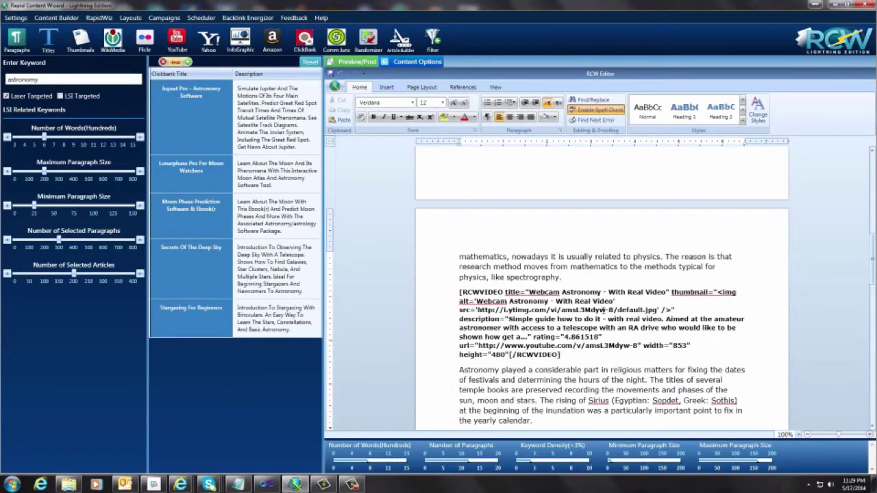
click(593, 301)
scroll(593, 301, down, 5)
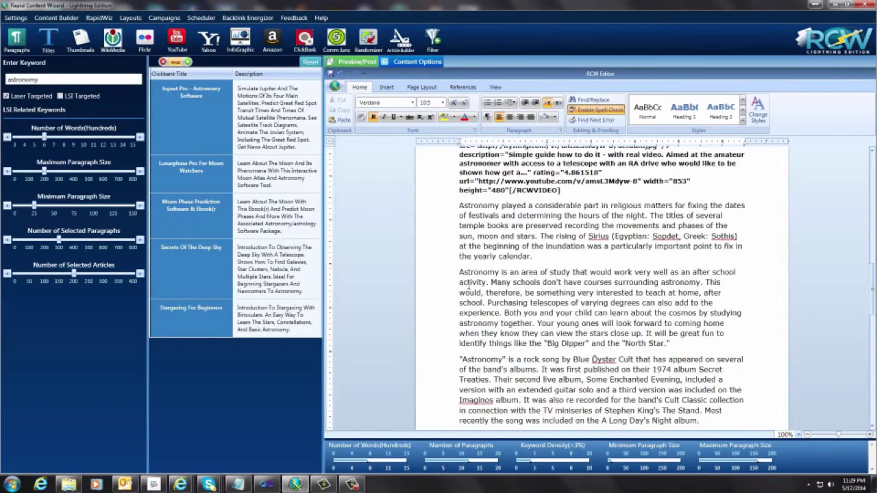
drag(191, 314, 616, 267)
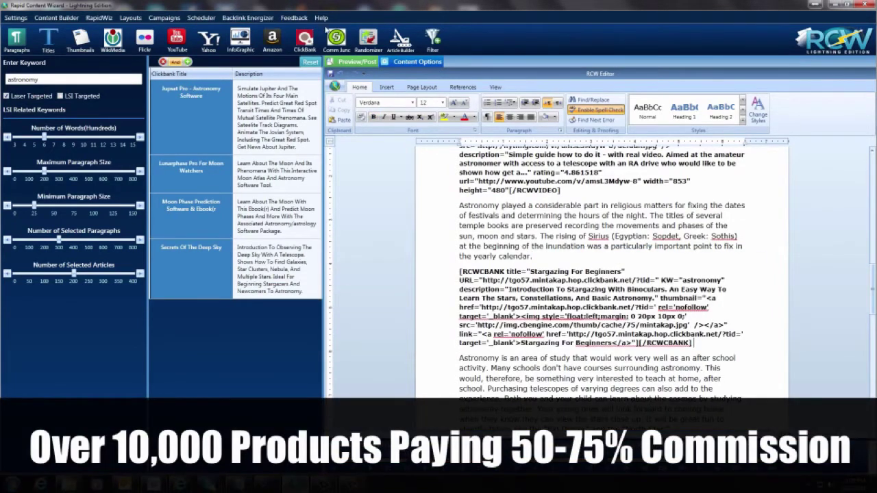
Step: Load the Amazon products and add "Astronomy: A Self-Teaching Guide (Wiley Self-Teaching Guides)" at the end of the article
click(272, 43)
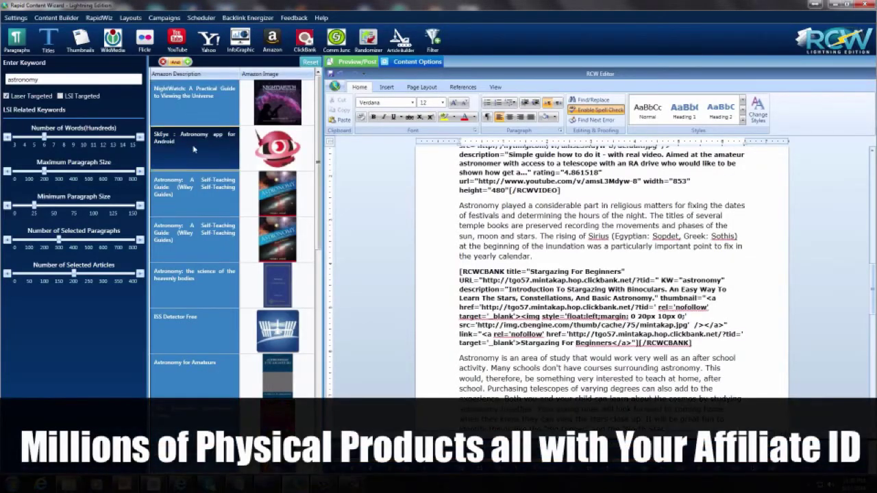
scroll(188, 189, down, 1)
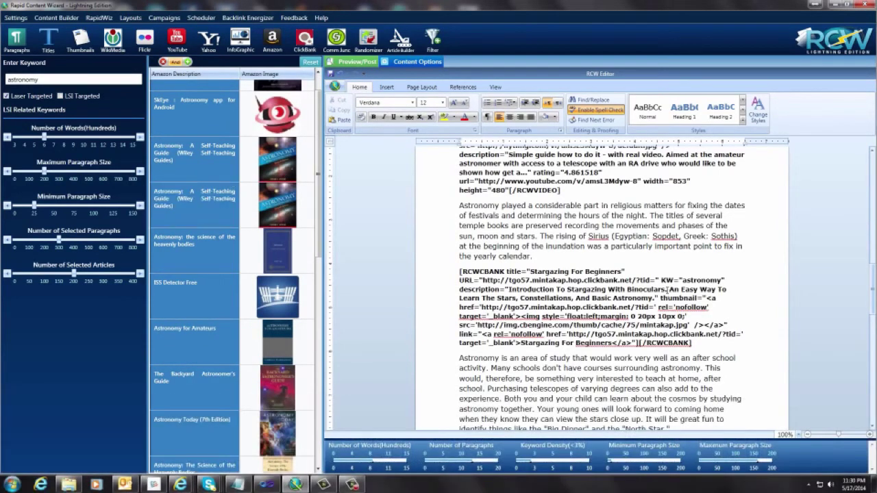
scroll(606, 277, down, 10)
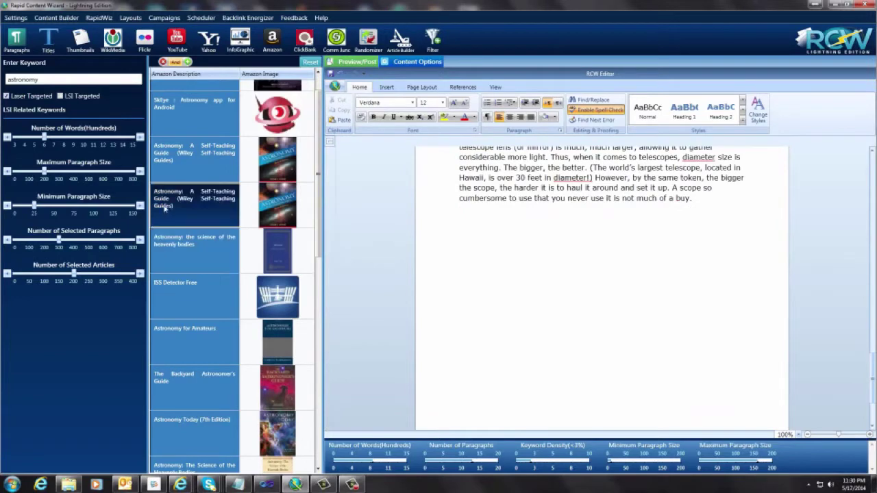
drag(171, 199, 589, 241)
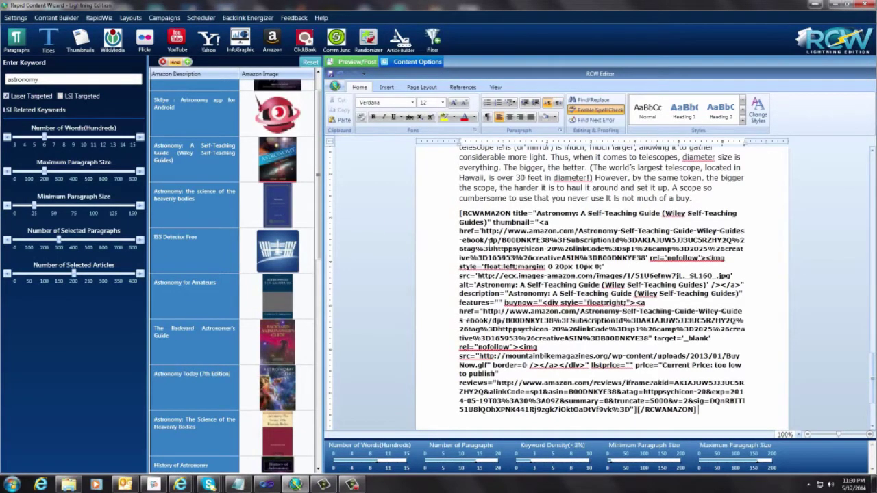
Step: Open the article for preview and look through its editable version, including the paragraphs and embedded content codes
scroll(497, 252, up, 15)
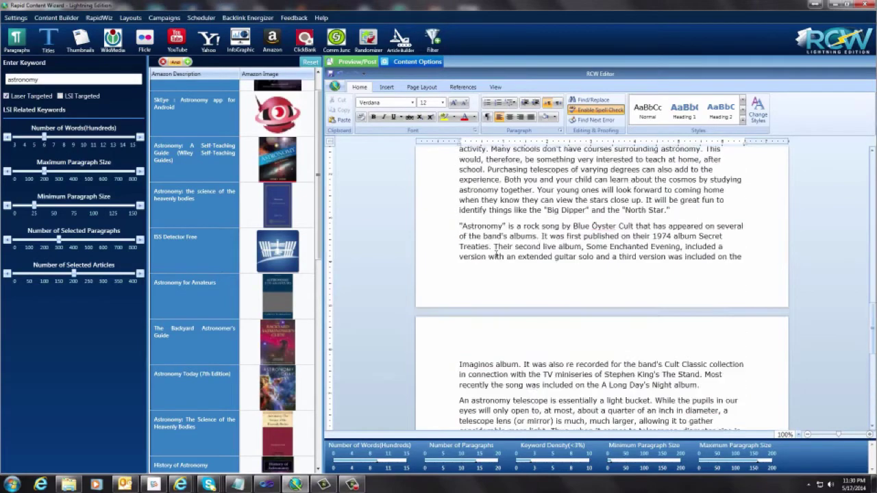
scroll(496, 254, up, 2)
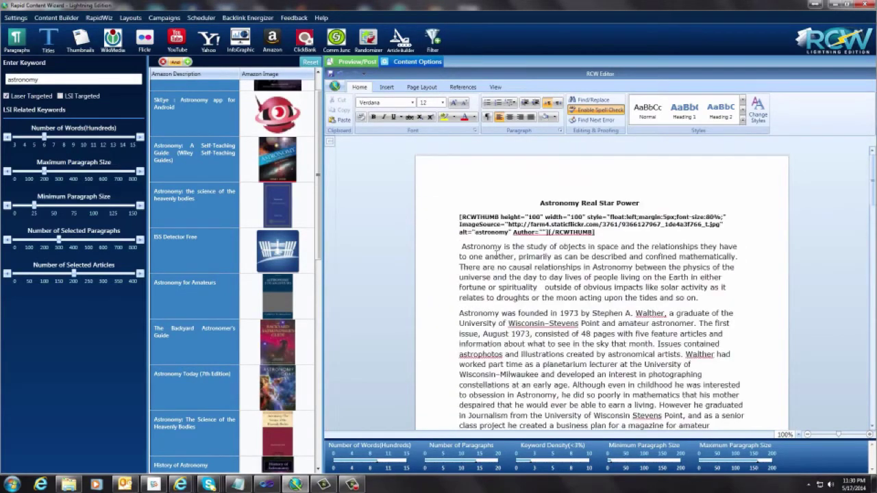
click(362, 66)
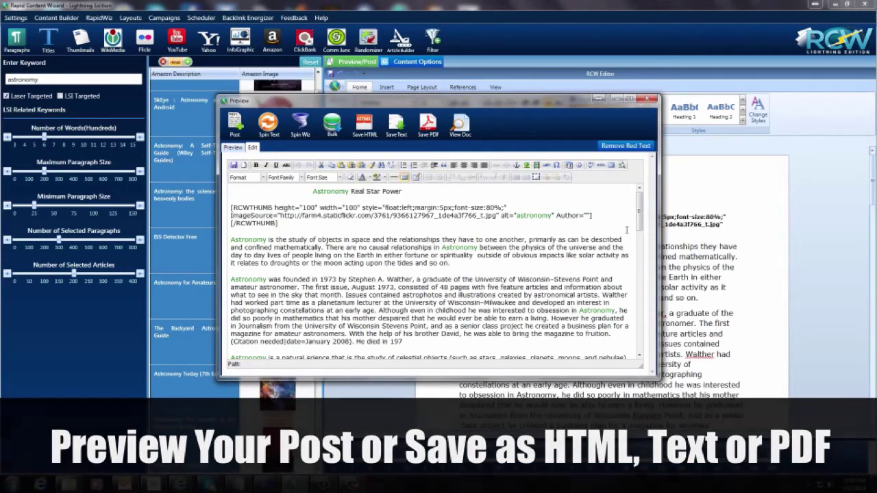
drag(288, 241, 433, 248)
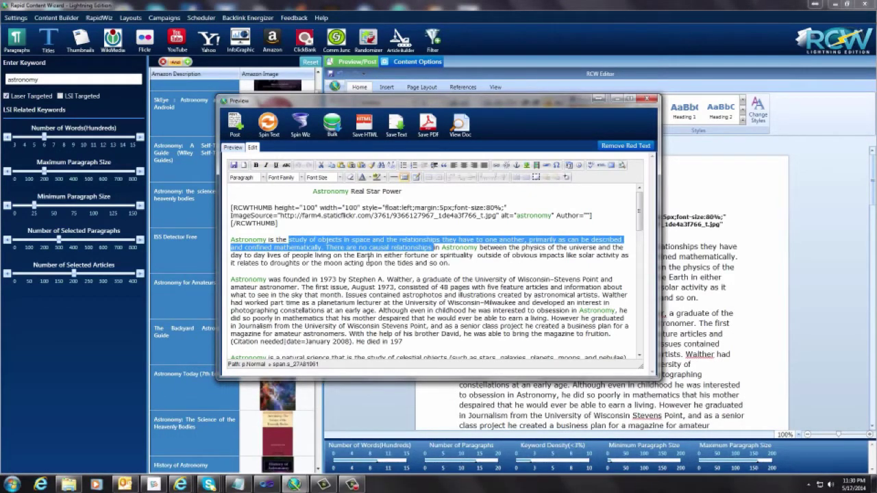
click(357, 256)
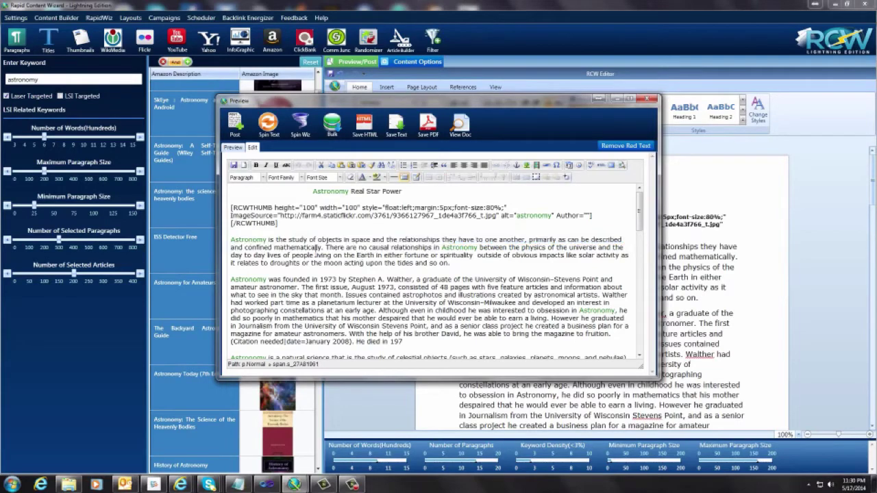
scroll(357, 255, down, 10)
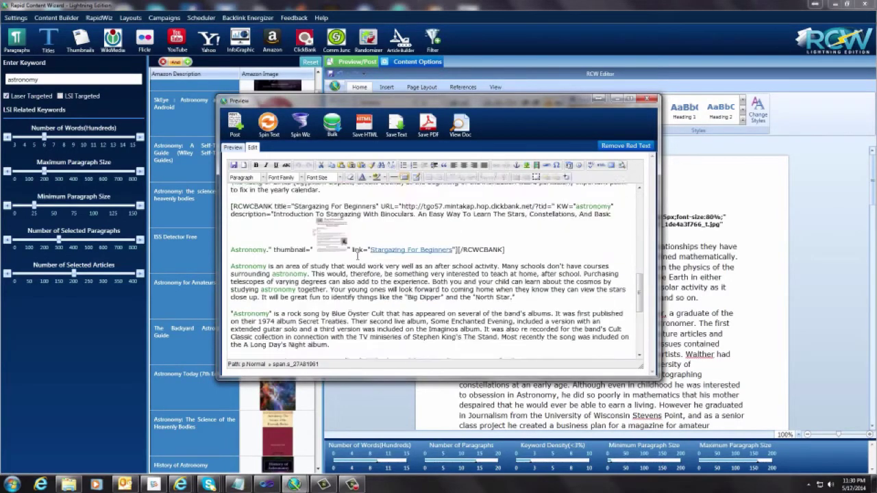
scroll(357, 256, up, 10)
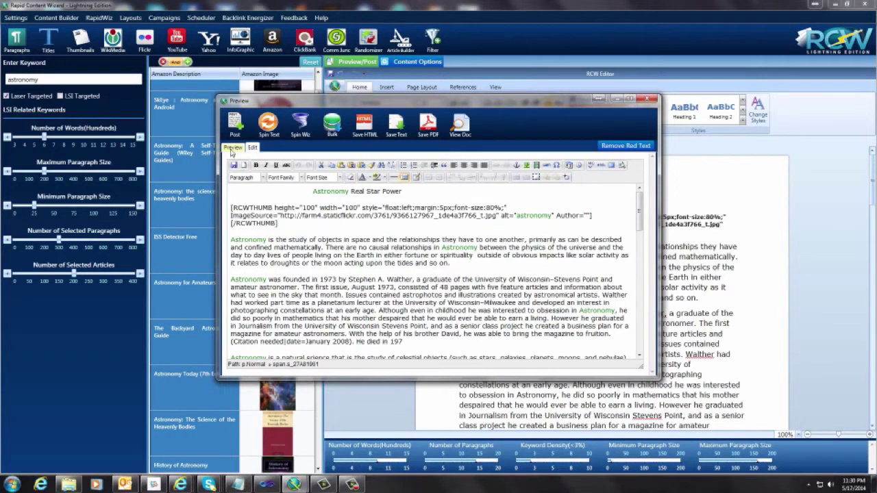
Step: Switch to the rendered preview and review the thumbnail, nebula image, video, ClickBank offer and Amazon reviews throughout the article
click(232, 149)
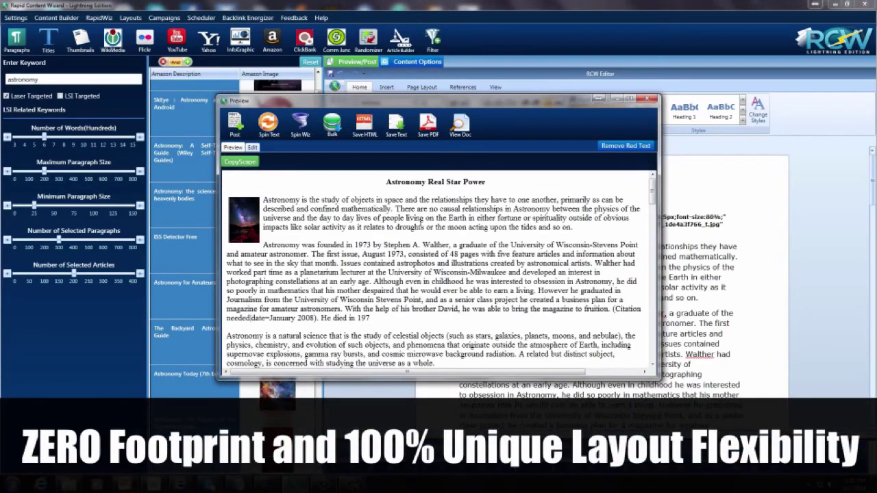
drag(310, 209, 470, 218)
scroll(342, 274, down, 3)
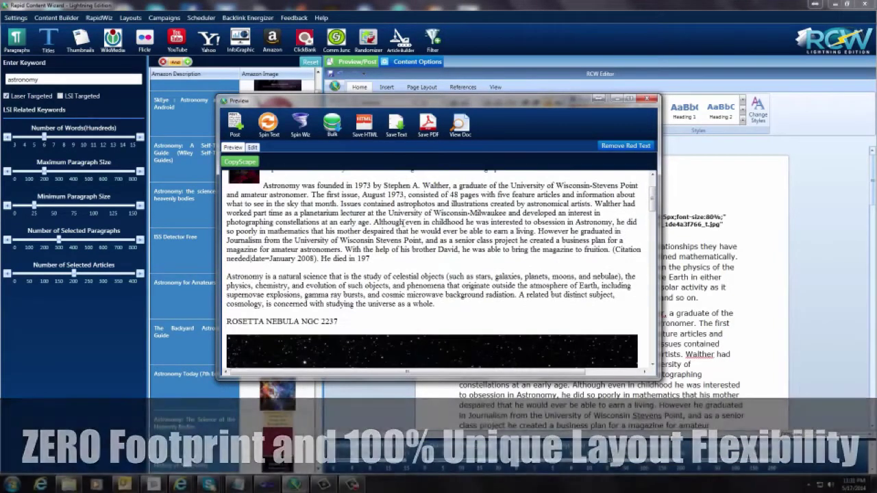
scroll(230, 232, up, 3)
scroll(287, 246, down, 10)
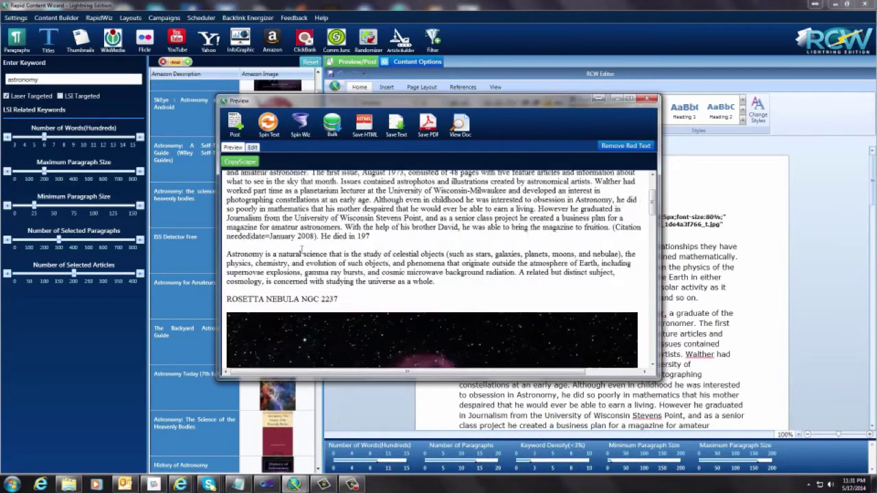
scroll(287, 245, down, 3)
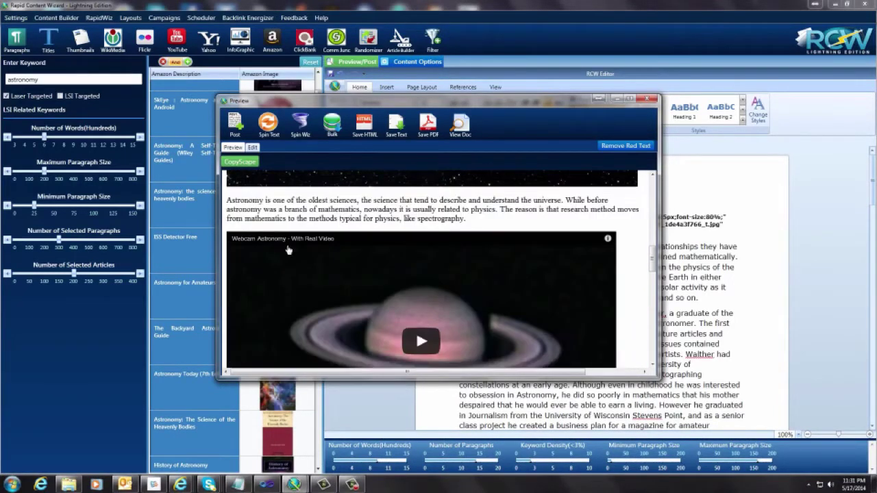
scroll(282, 246, down, 2)
scroll(282, 247, down, 3)
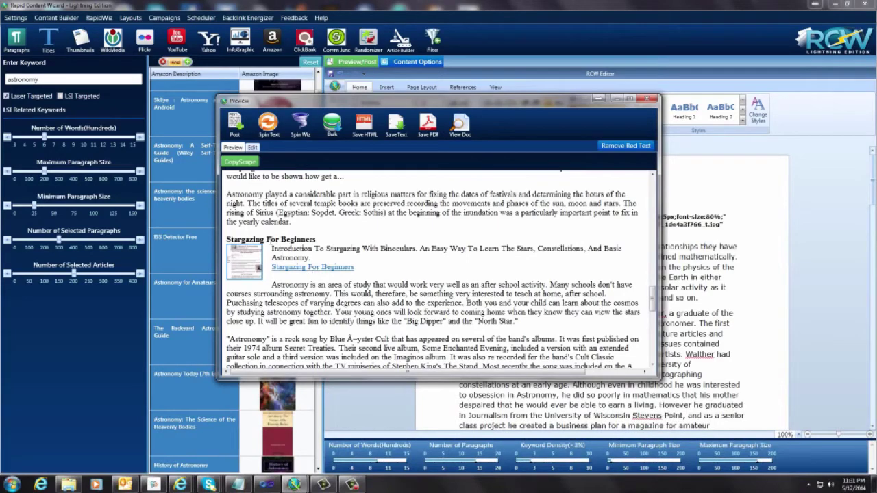
scroll(404, 245, down, 10)
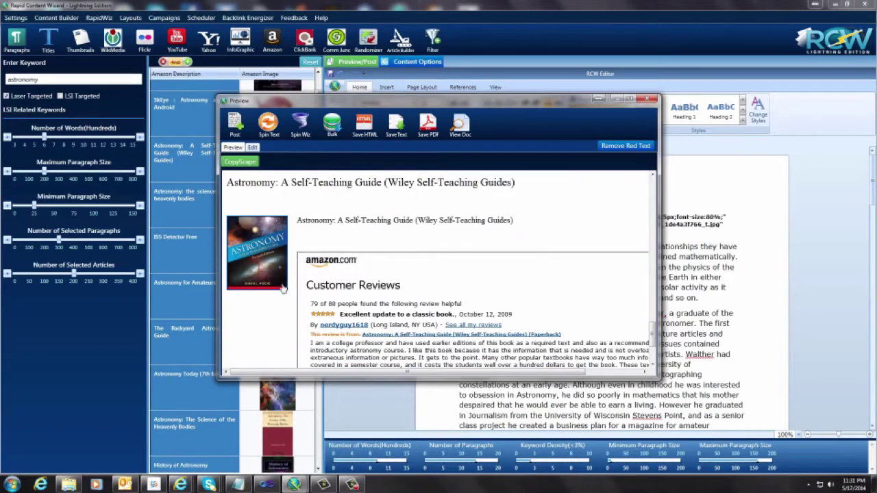
scroll(317, 275, down, 3)
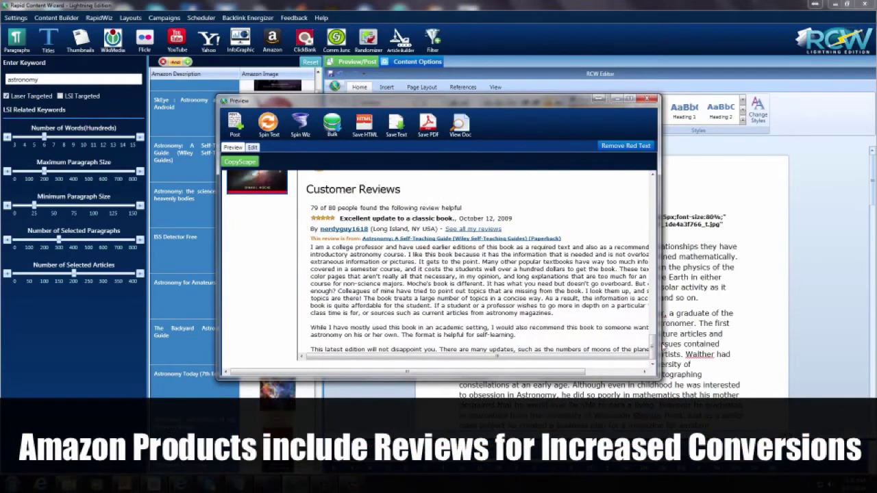
drag(574, 374, 631, 373)
scroll(551, 364, up, 8)
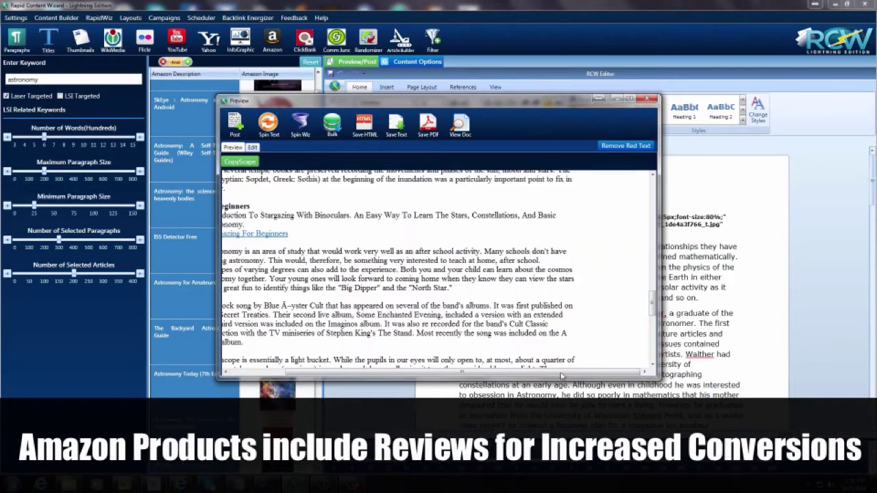
drag(560, 374, 497, 372)
scroll(412, 233, up, 10)
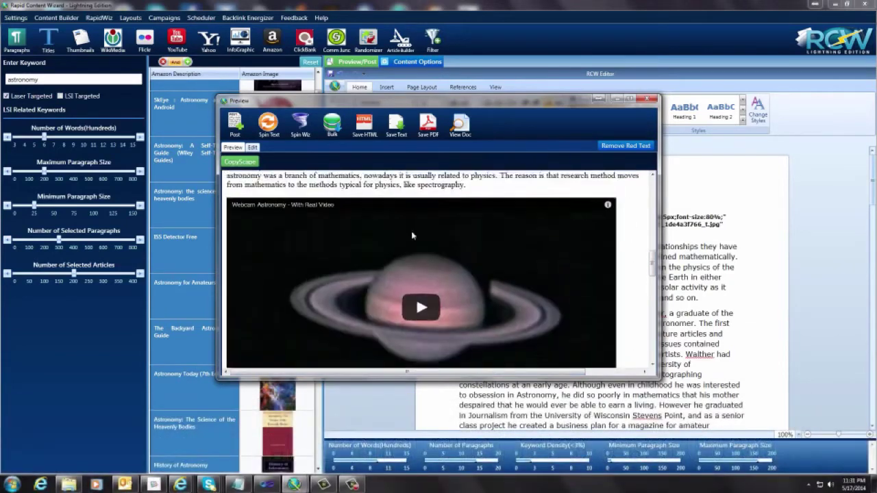
scroll(411, 233, up, 5)
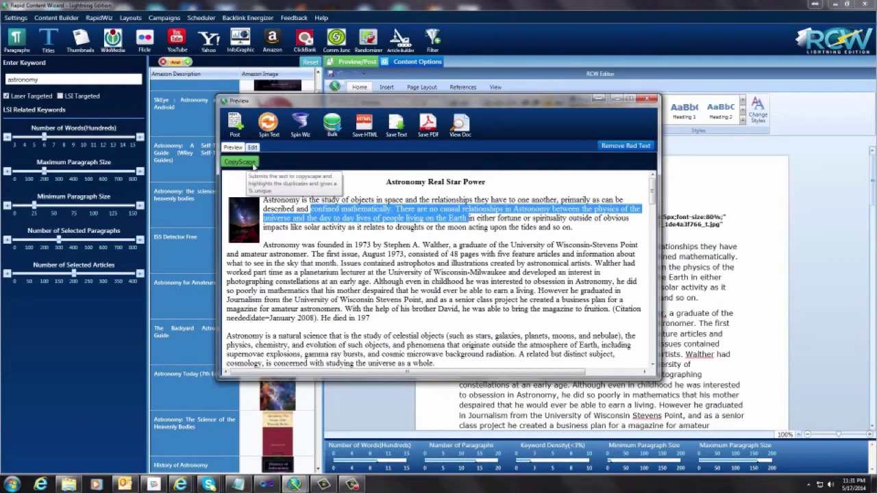
Step: Run a CopyScape check on the article and look through the text for highlighted duplicate passages
click(243, 166)
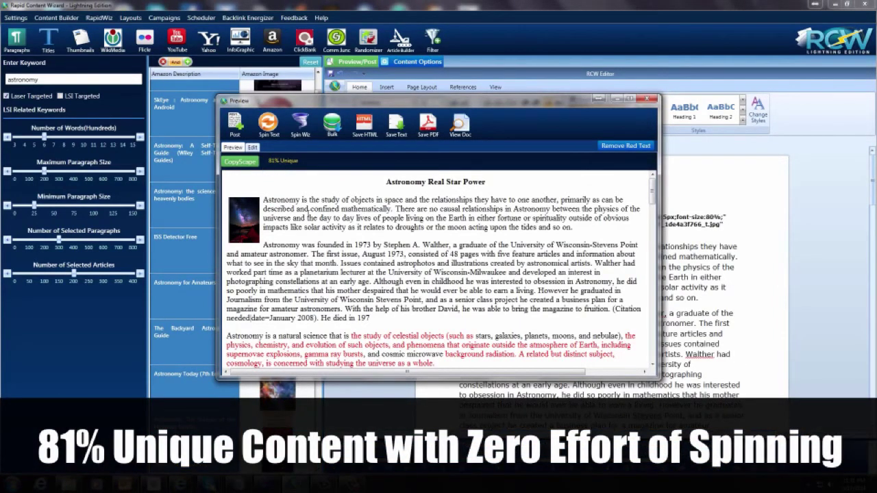
scroll(289, 209, down, 3)
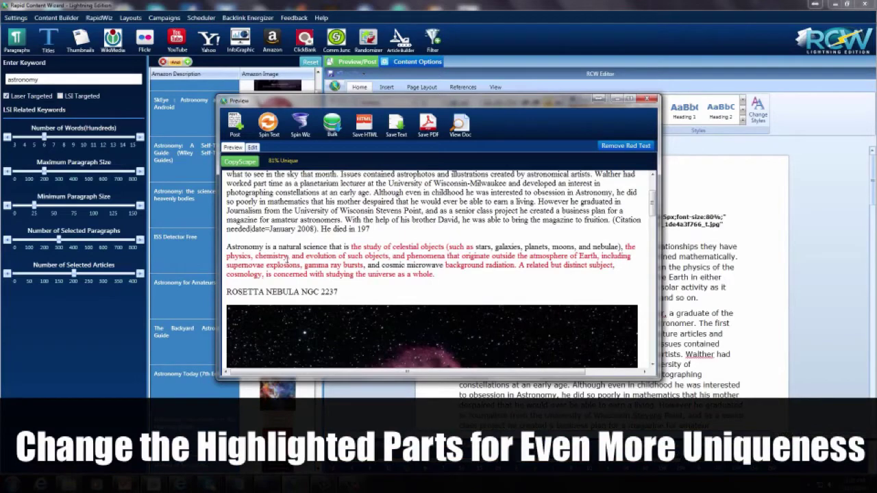
scroll(288, 257, down, 10)
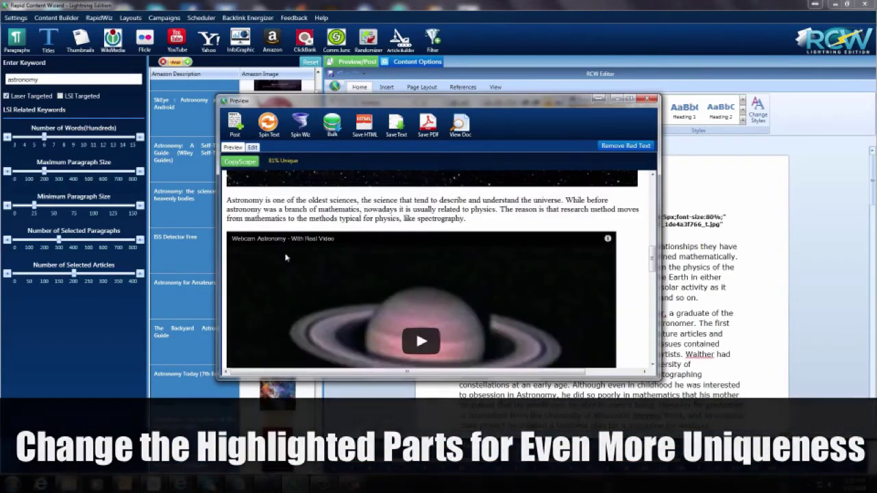
scroll(287, 258, down, 5)
scroll(287, 257, up, 6)
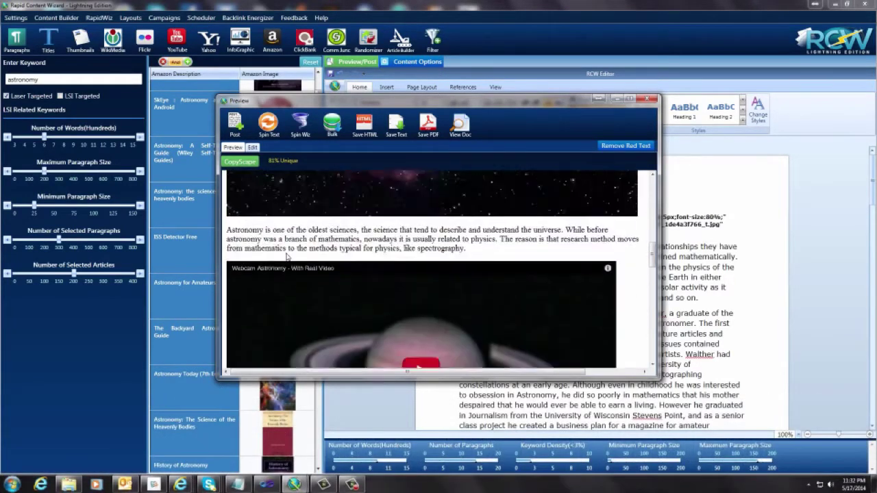
Step: Look through the article's editable version, from the opening paragraphs and the duplicate passages marked in red to the nebula image
scroll(286, 255, up, 5)
click(253, 147)
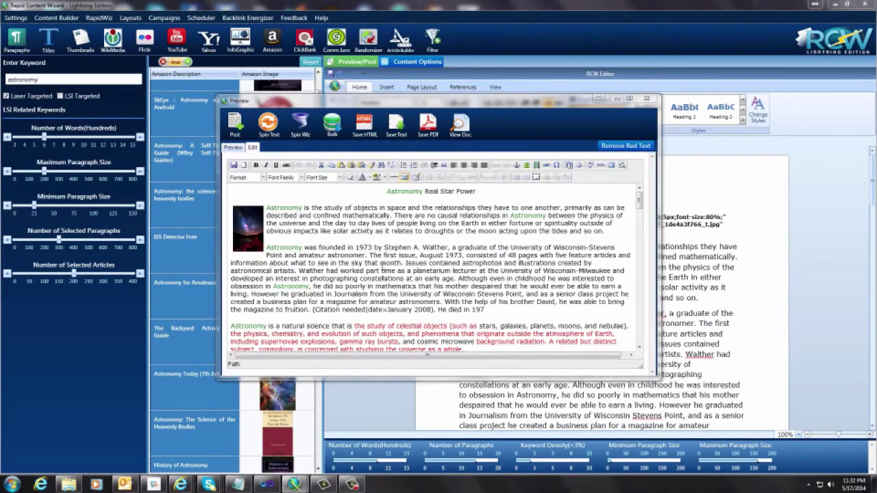
drag(379, 264, 427, 264)
scroll(426, 267, down, 3)
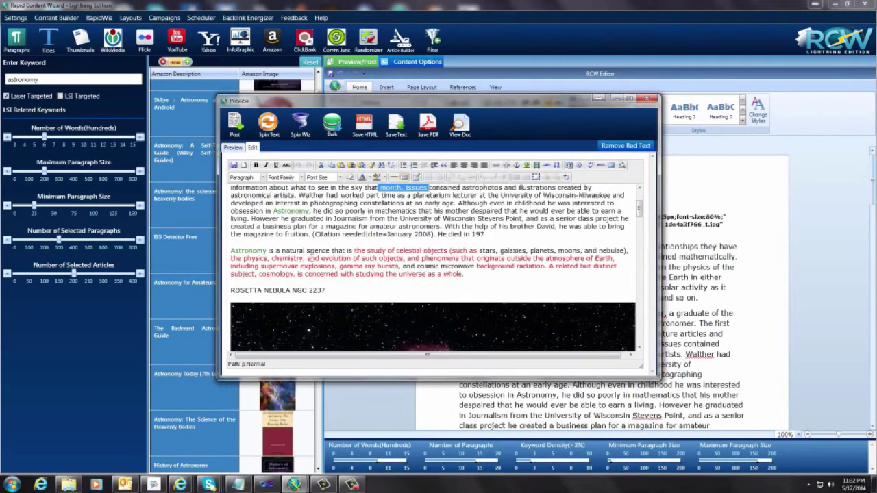
scroll(317, 266, down, 10)
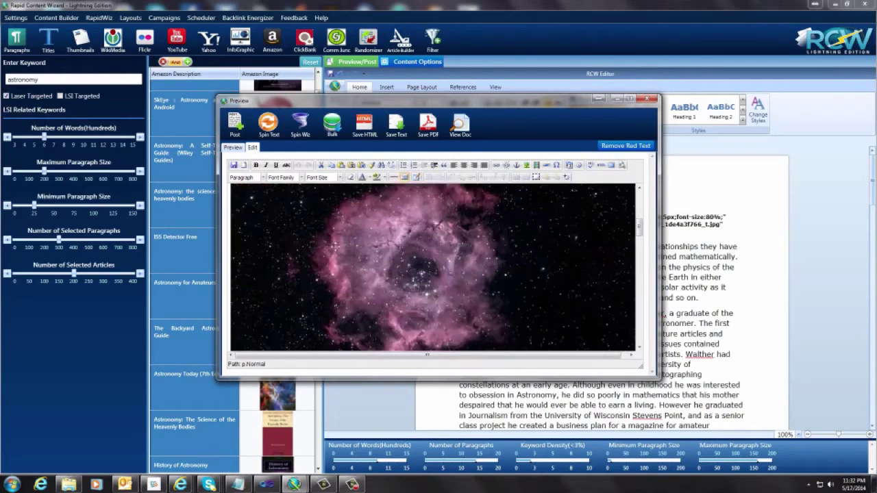
scroll(335, 247, up, 4)
scroll(335, 247, up, 6)
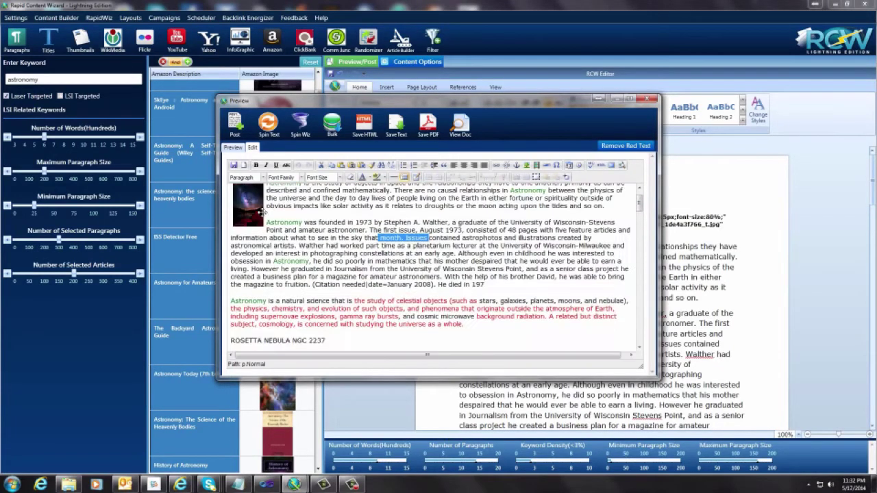
Step: Return to the rendered preview and remove the red text marking from the article
click(233, 148)
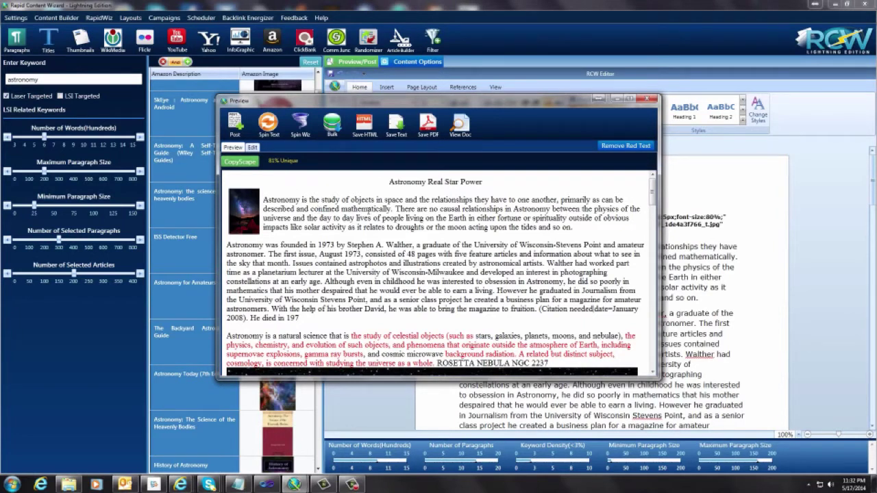
click(627, 147)
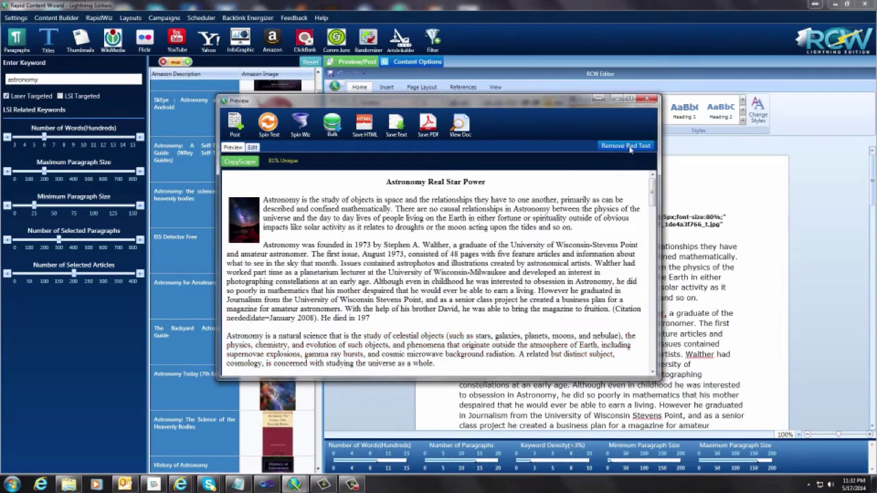
Step: Open the article for posting, load the reversecelllookupsecrets.com WordPress site with the Articles category, and include Facebook for it
click(235, 124)
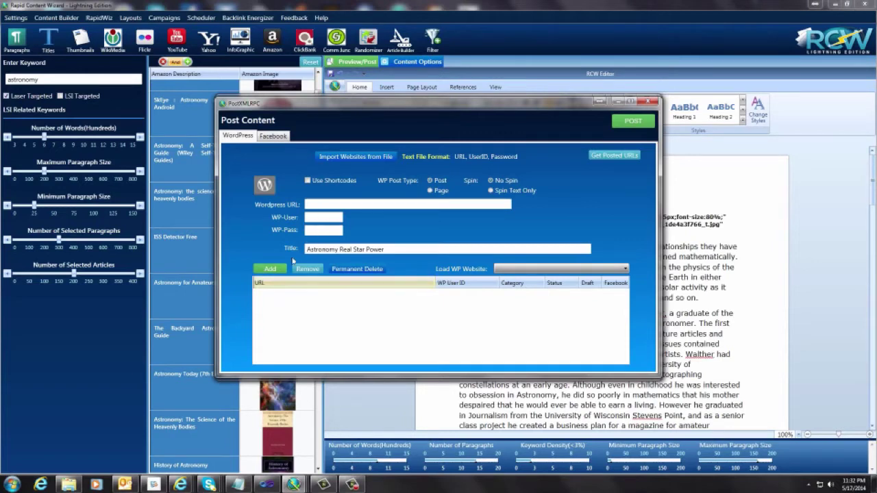
click(559, 269)
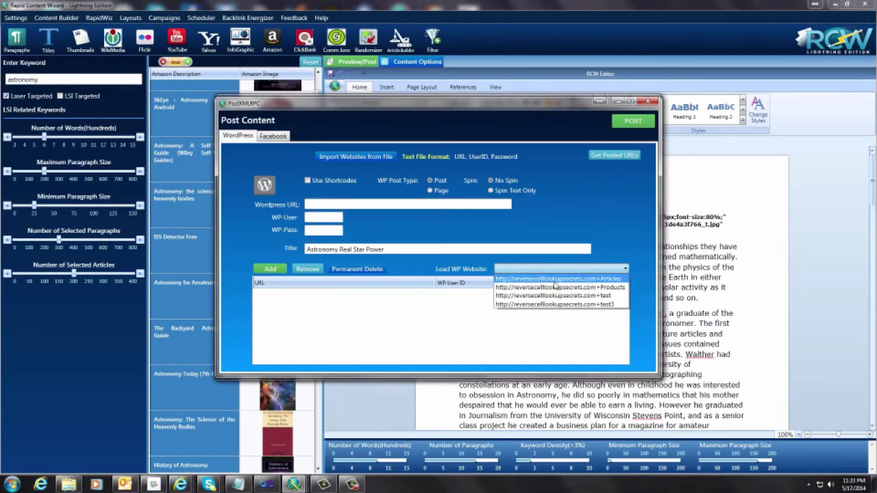
click(556, 282)
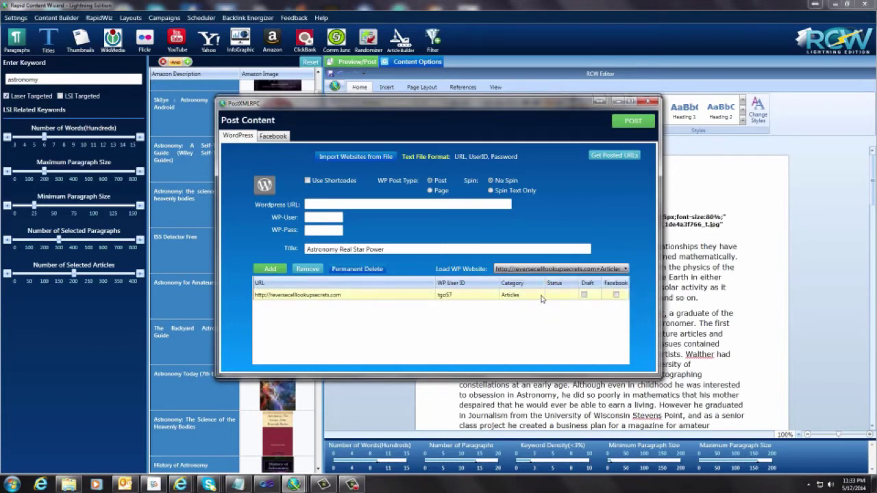
click(615, 297)
click(615, 296)
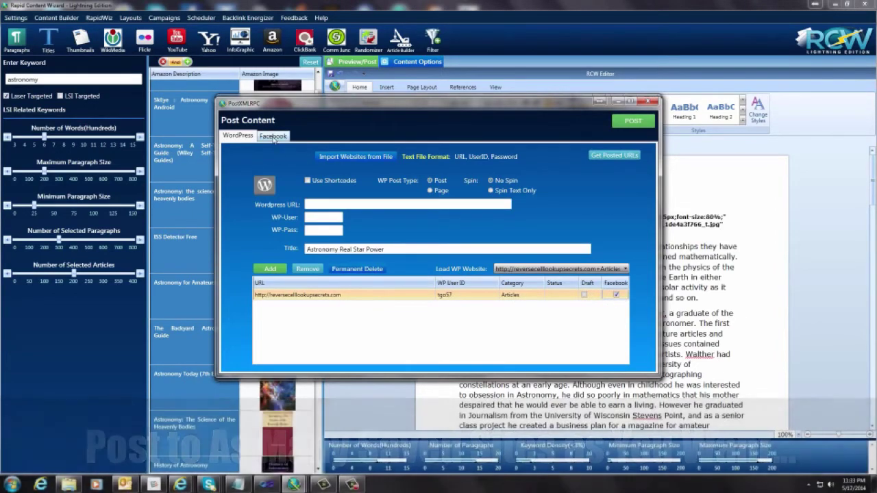
Step: Enable Facebook posting, retrieve the account's pages and groups, and select the first Reverse Cell Lookup page as the target
click(273, 137)
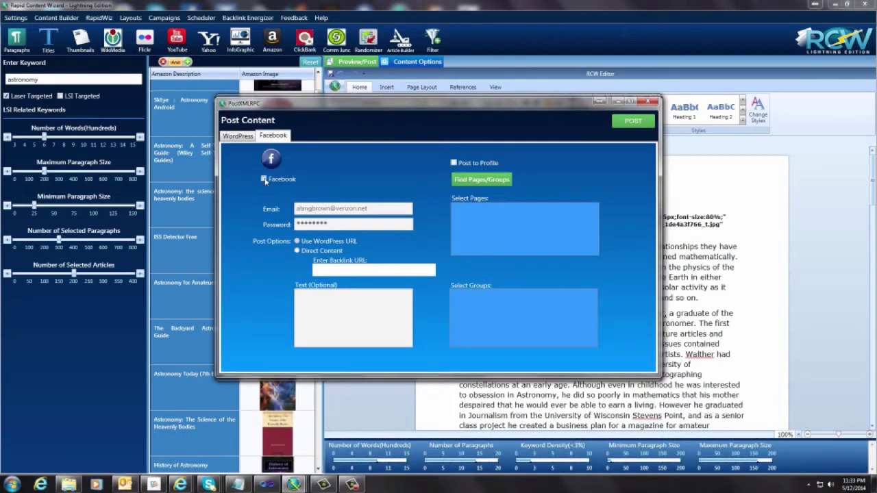
click(264, 179)
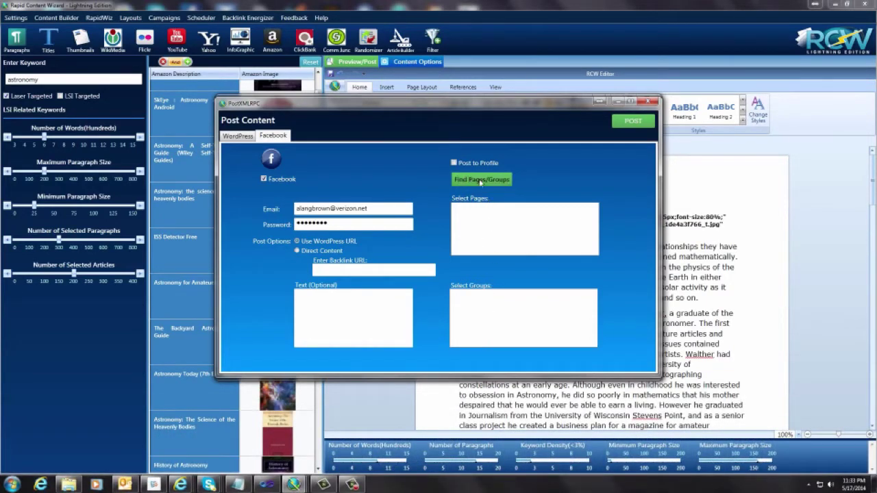
click(481, 181)
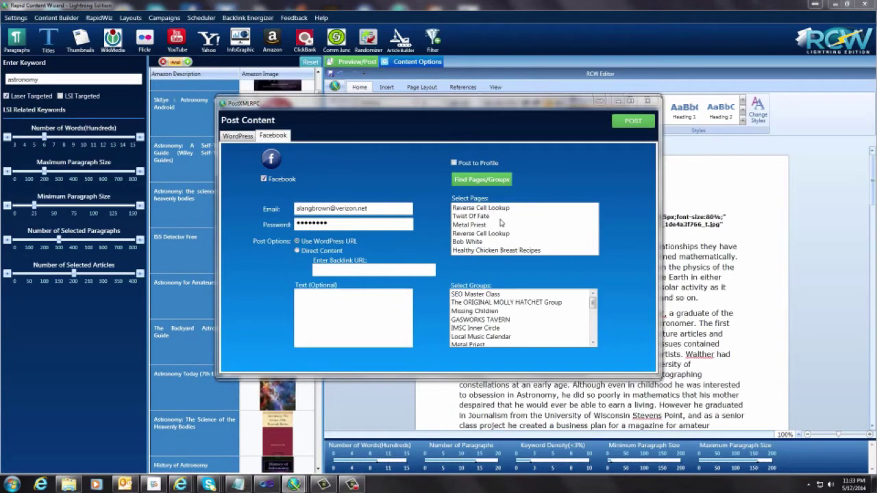
click(462, 207)
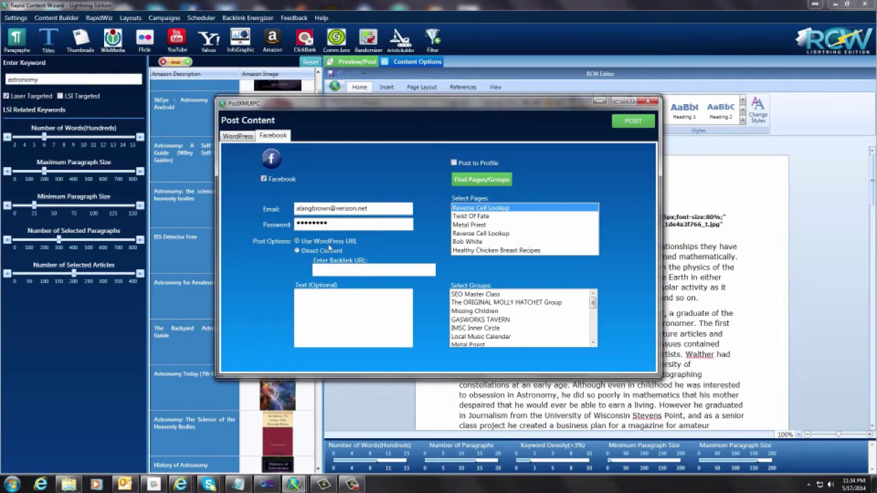
Step: Enter "Check This Out!" as the optional Facebook text and publish the article to the loaded WordPress site and Facebook page
click(339, 307)
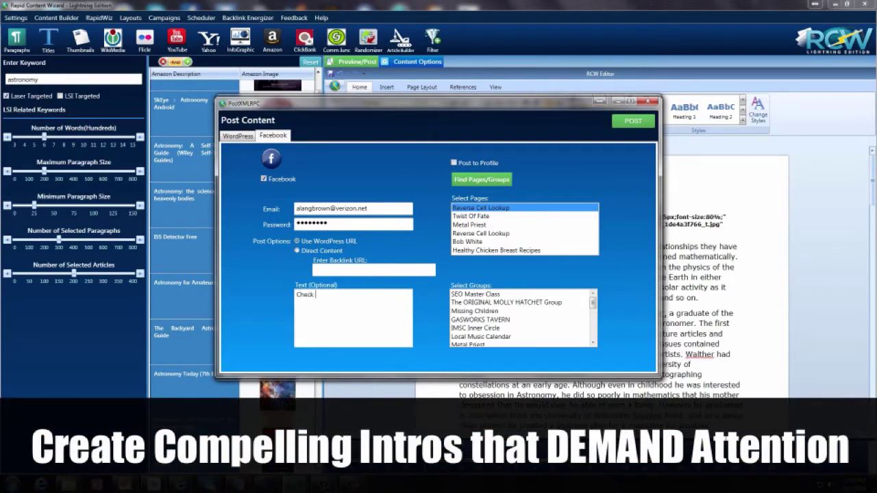
text(Check This Out!)
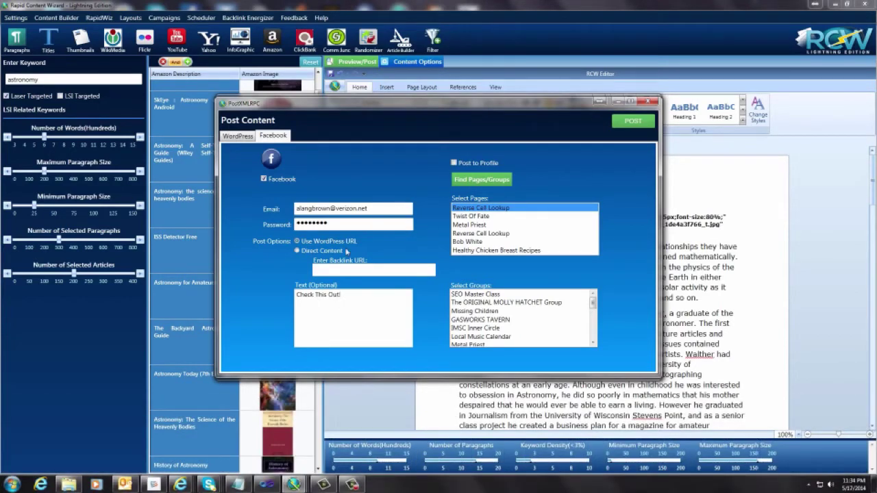
click(237, 136)
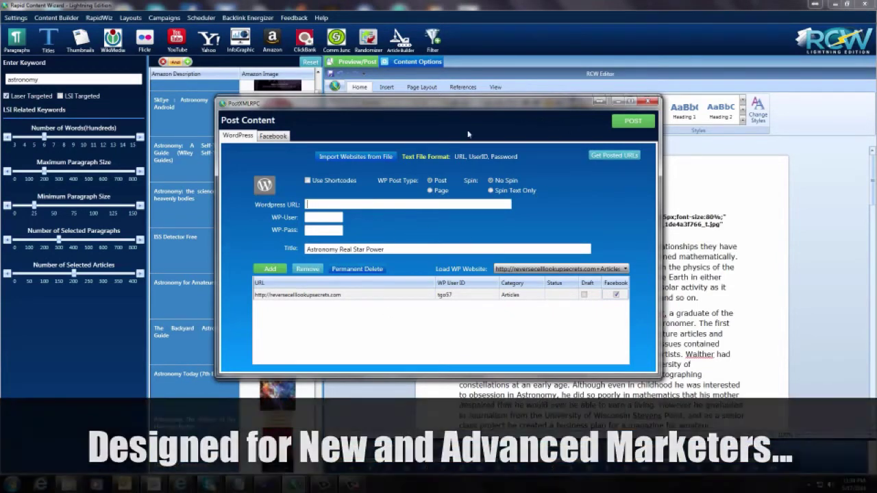
click(635, 123)
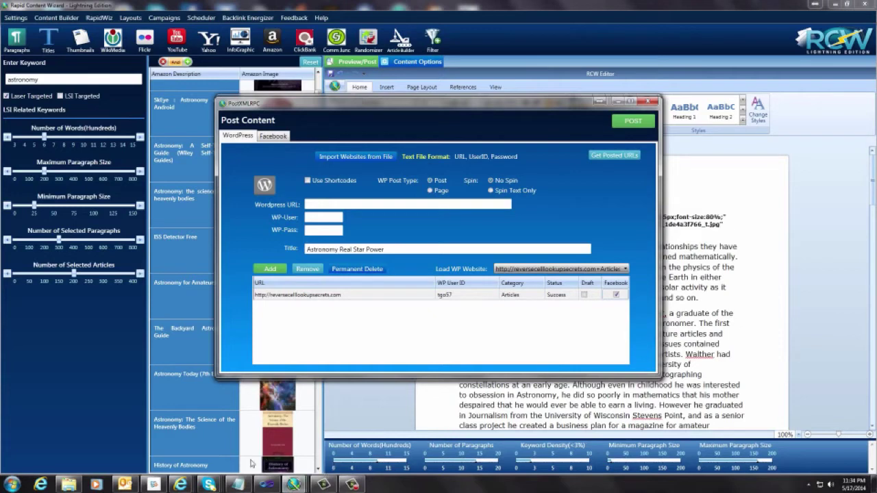
Step: Switch to Facebook in Internet Explorer, load the home feed, and open the Reverse Cell Lookup page from its new post
mouse_move(182, 486)
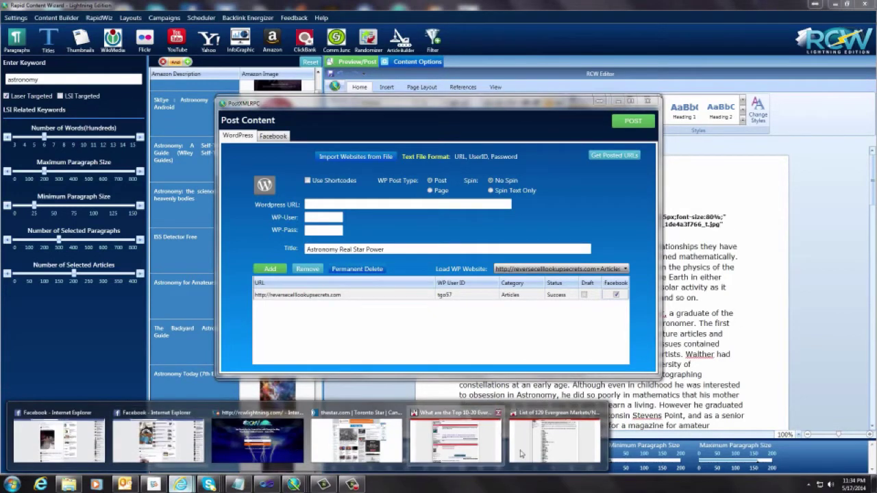
click(146, 453)
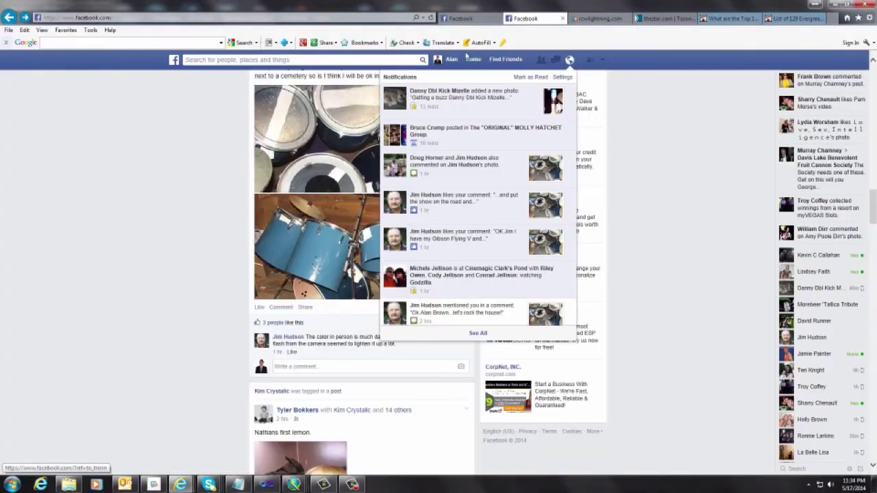
click(473, 59)
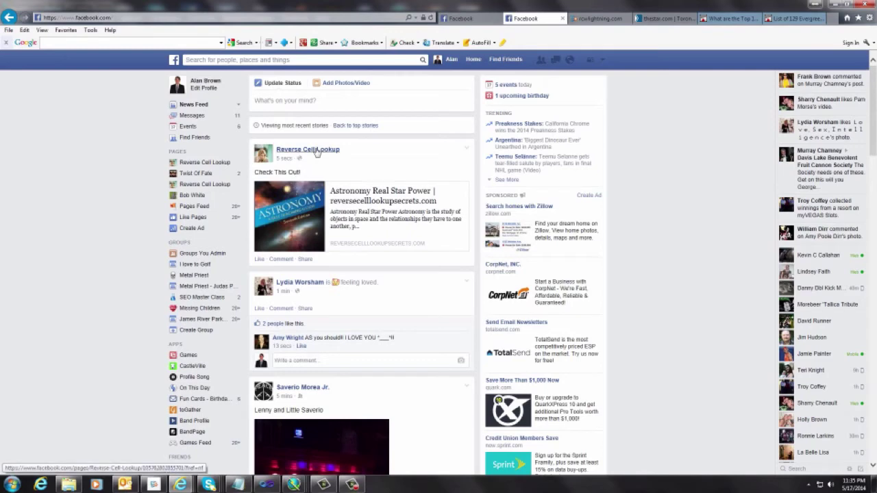
mouse_move(322, 156)
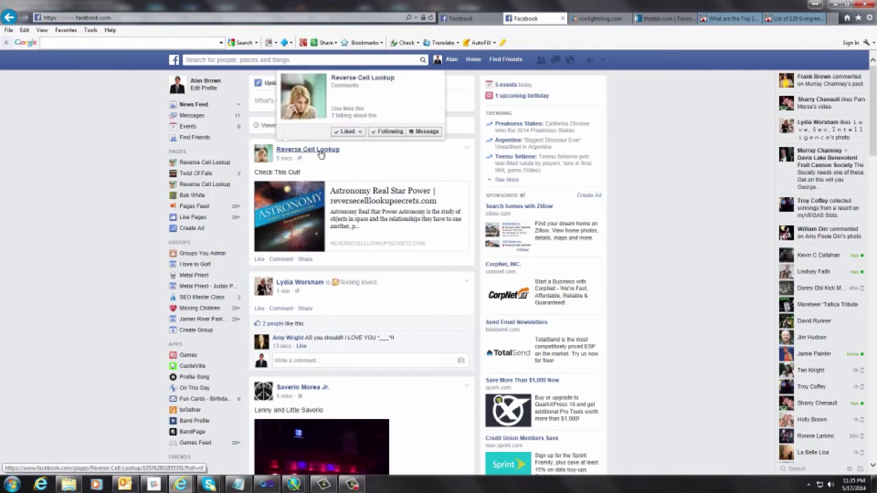
click(320, 155)
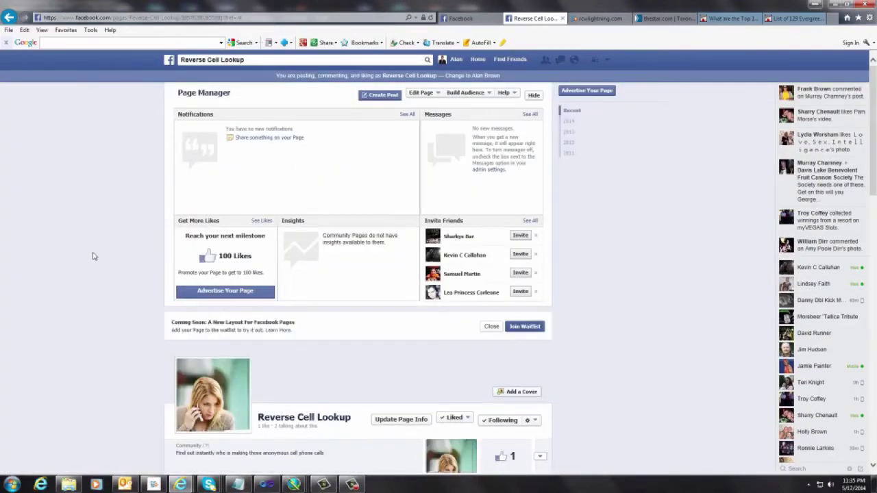
Step: Find the "Check This Out!" post on the page's timeline and open its "Astronomy Real Star Power" link
scroll(91, 254, down, 3)
scroll(96, 254, down, 2)
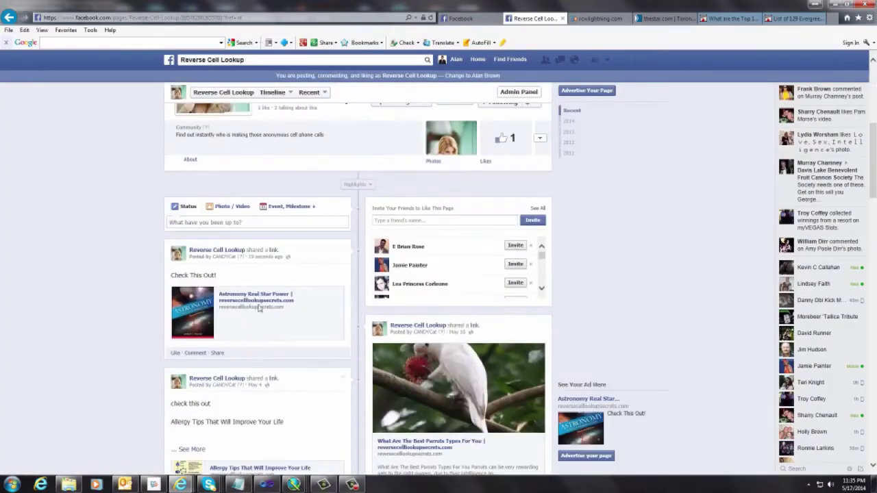
triple_click(185, 280)
click(249, 306)
click(253, 299)
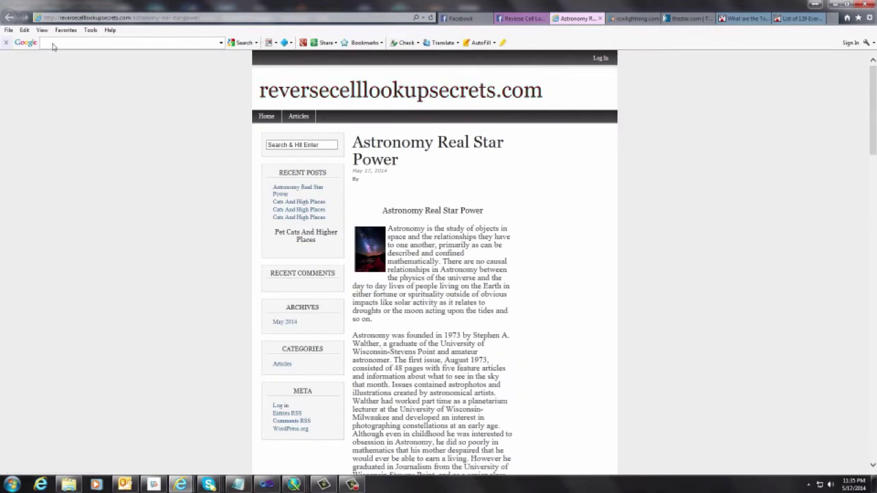
Step: Review the published WordPress article from its title through the images, video and ClickBank offer to the Amazon product and reviews
triple_click(410, 211)
click(456, 253)
scroll(456, 254, down, 5)
scroll(395, 178, up, 4)
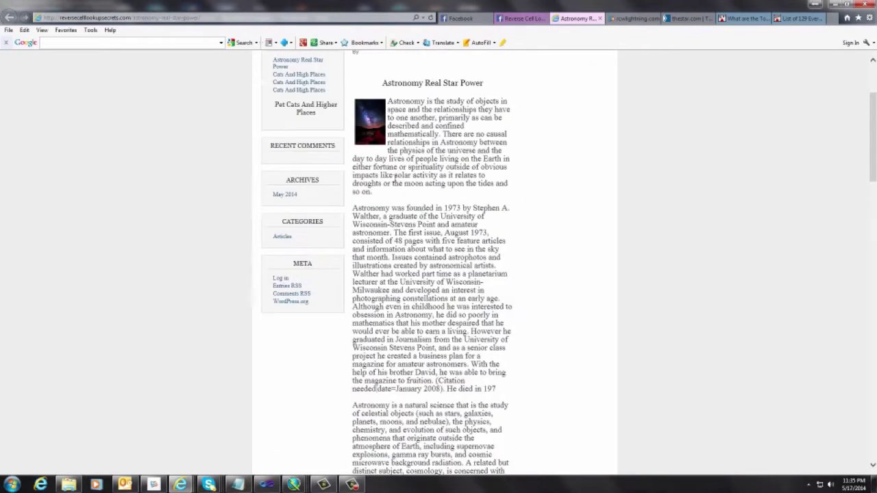
scroll(430, 247, down, 5)
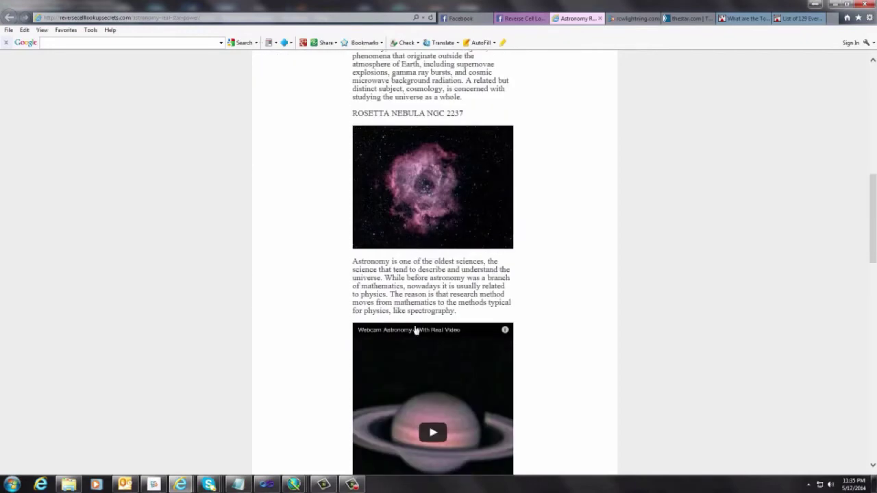
scroll(196, 314, down, 5)
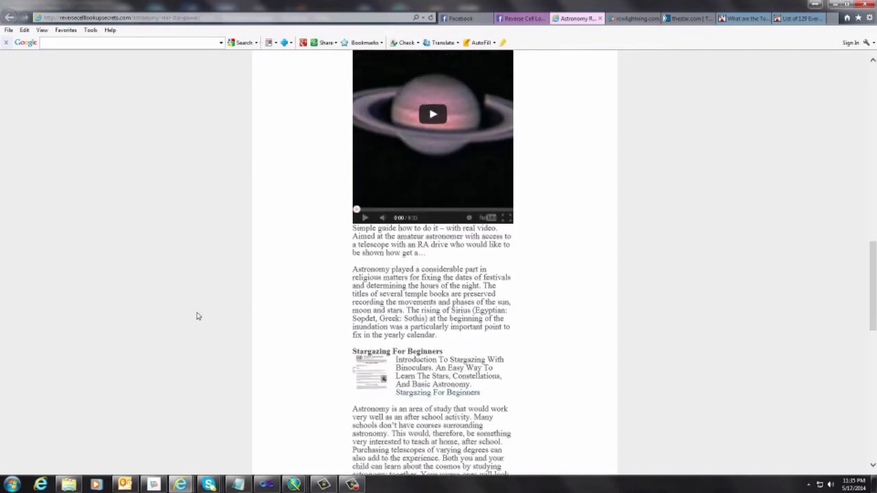
scroll(309, 327, down, 5)
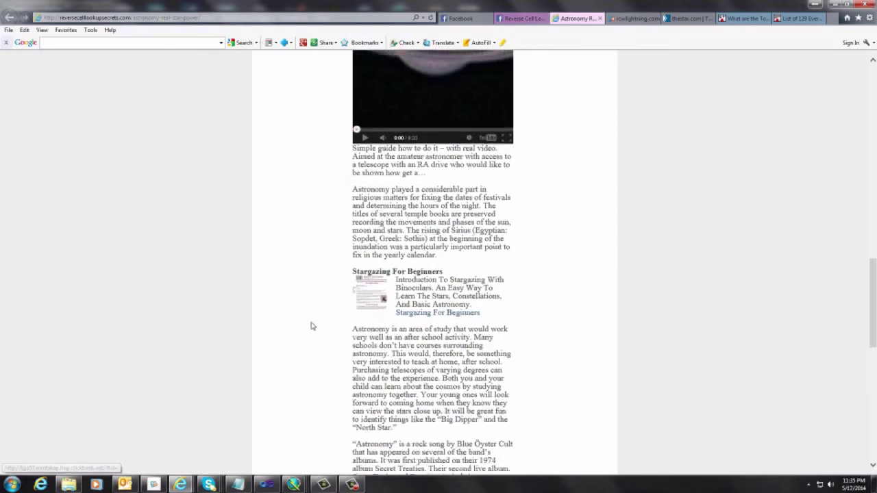
scroll(479, 363, down, 1)
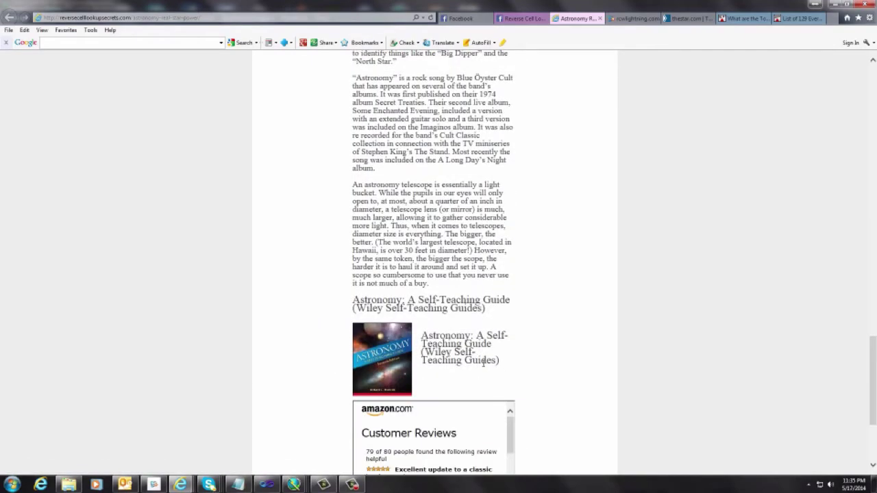
scroll(478, 363, up, 8)
scroll(478, 363, up, 15)
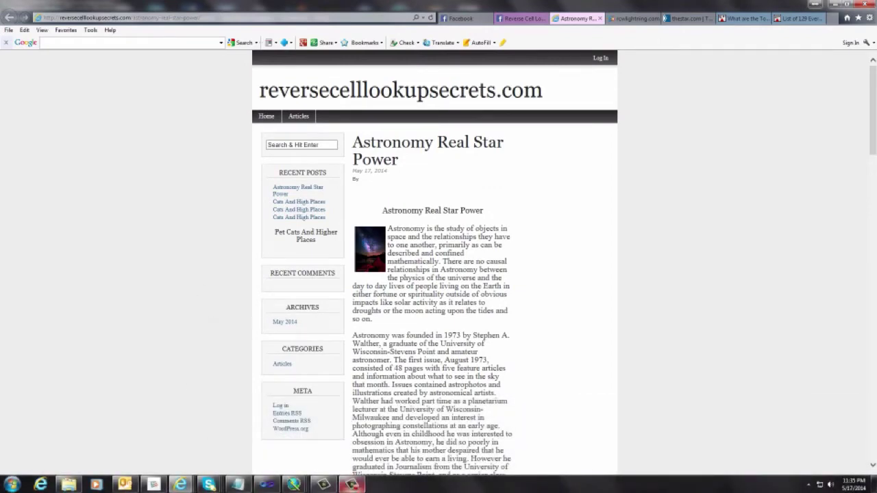
Step: Switch back to Rapid Content Wizard and close the open Post Content and Preview windows
mouse_move(294, 485)
click(206, 447)
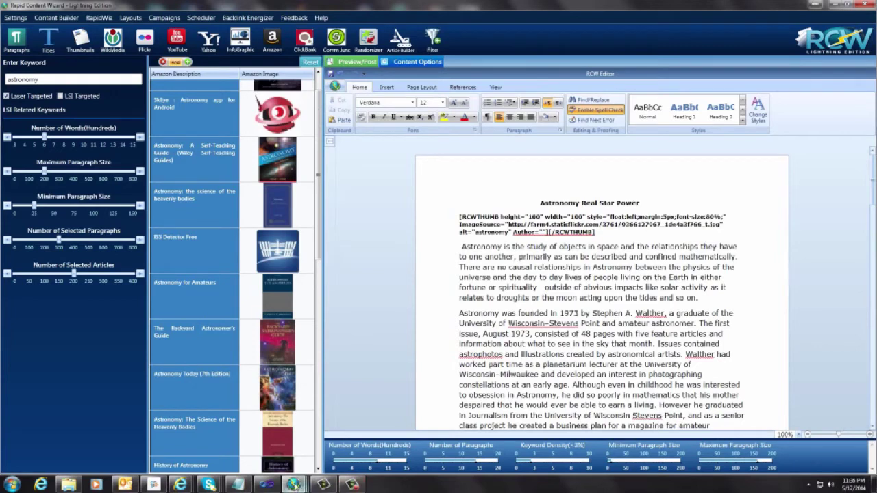
mouse_move(293, 485)
click(437, 409)
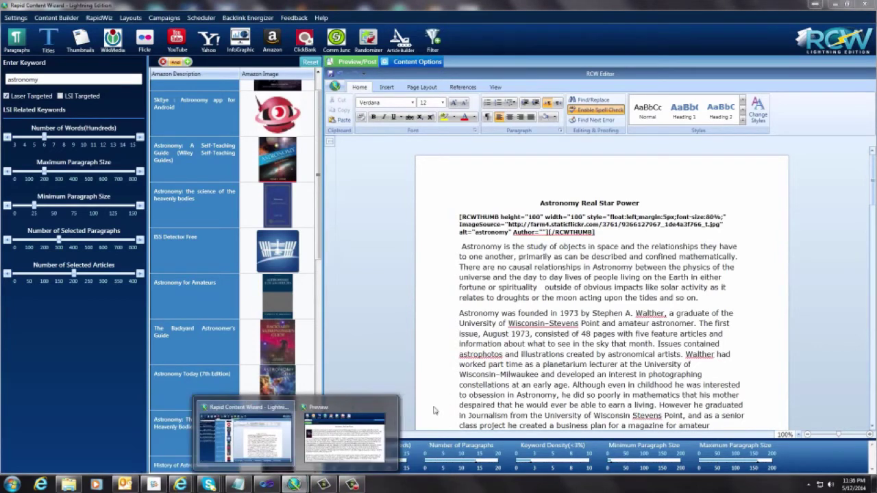
click(387, 409)
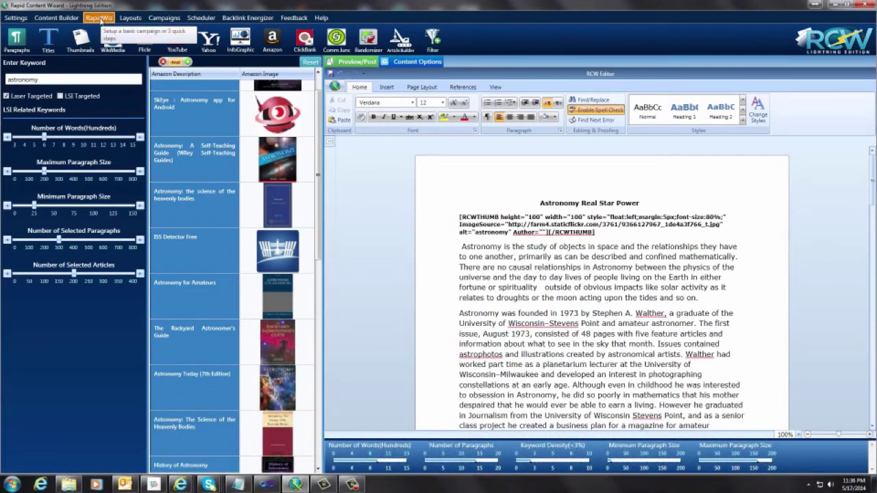
Step: Start a new RapidWiz campaign with the keyword "astronomy" and proceed to the website step
click(100, 19)
click(399, 209)
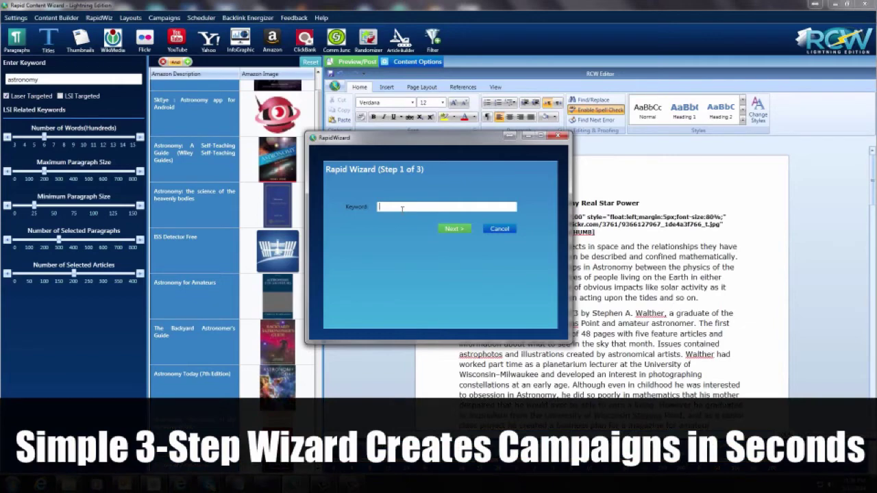
text(astronomy)
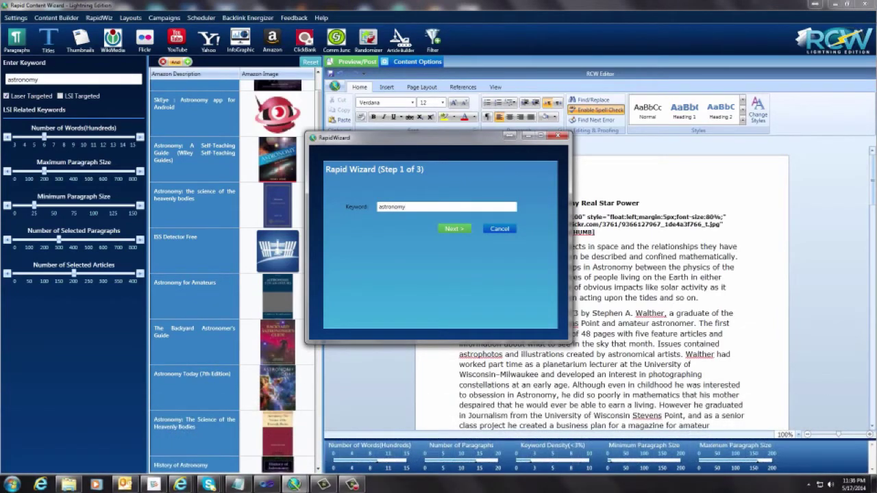
click(461, 232)
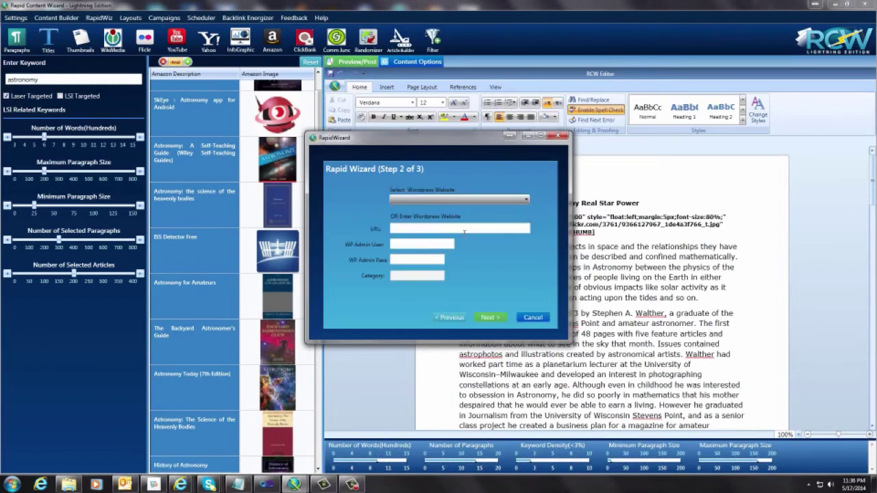
Step: Target the saved reversecelllookupsecrets.com WordPress site with the Articles category, turn off Spin Content, and finish the wizard
click(476, 201)
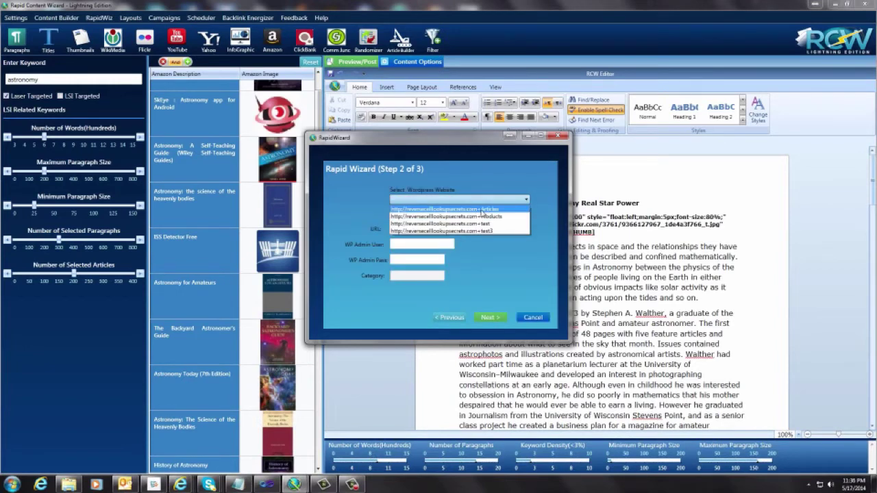
click(481, 209)
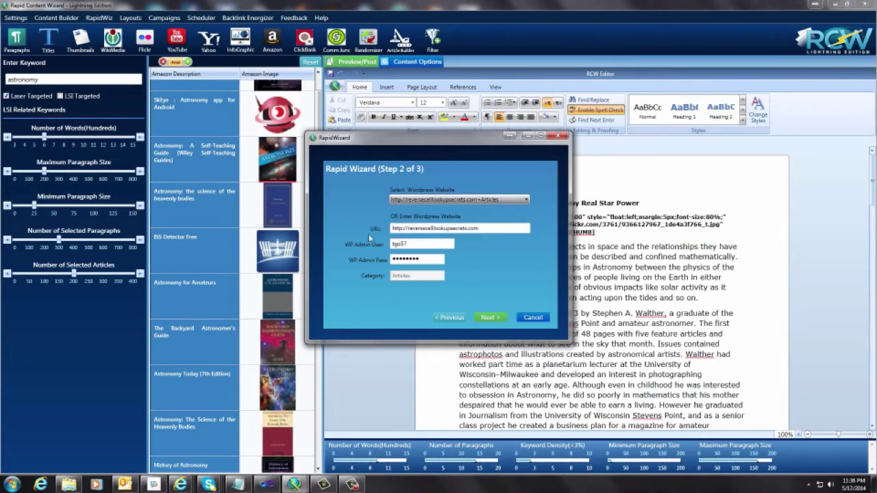
click(497, 319)
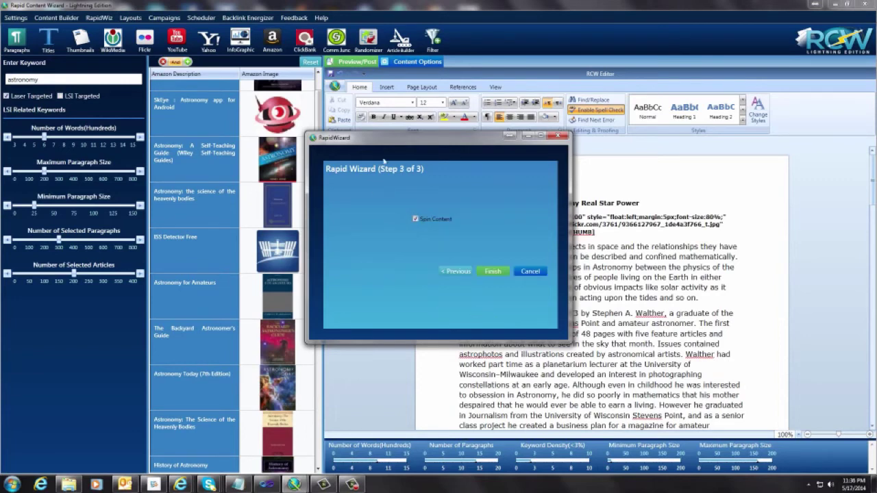
click(414, 219)
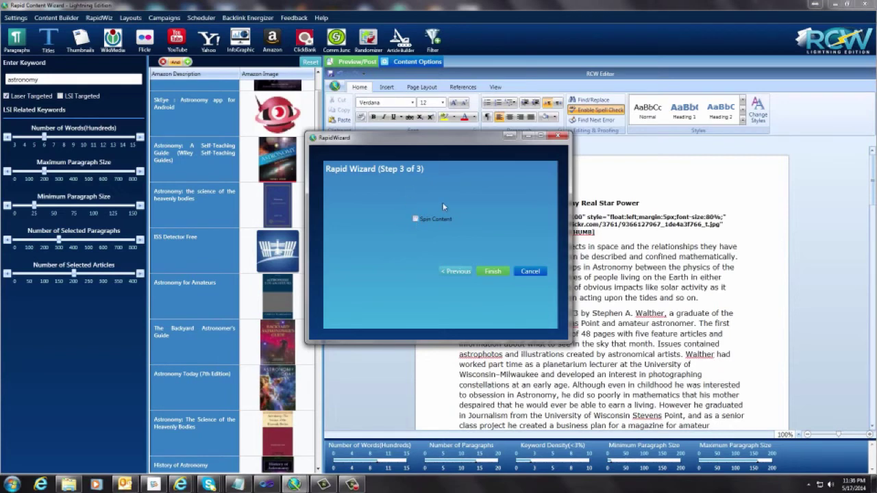
click(493, 272)
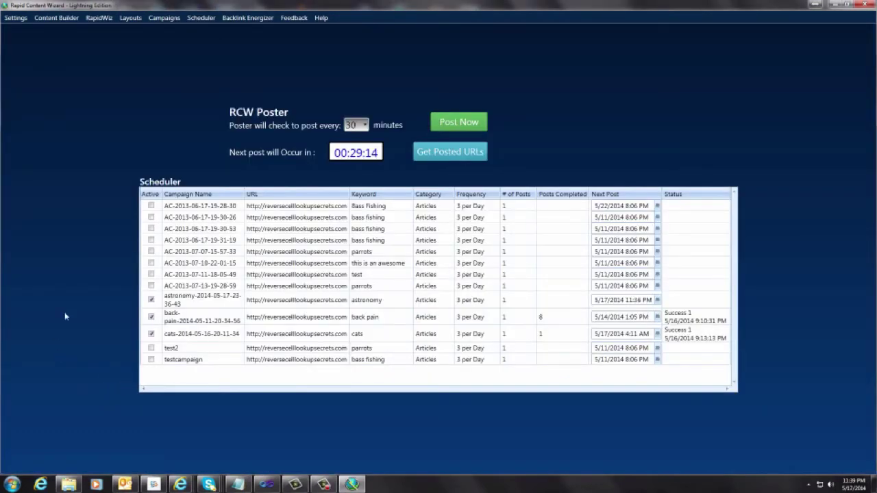
click(203, 303)
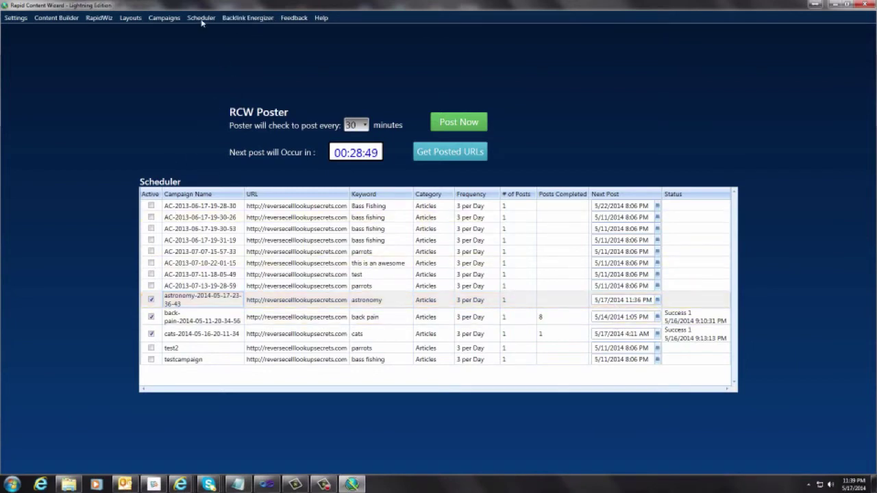
click(165, 18)
click(171, 34)
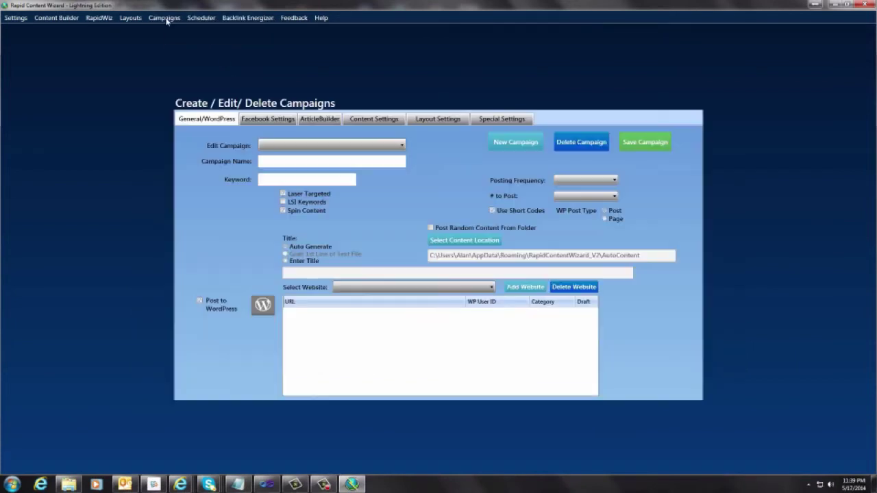
click(350, 146)
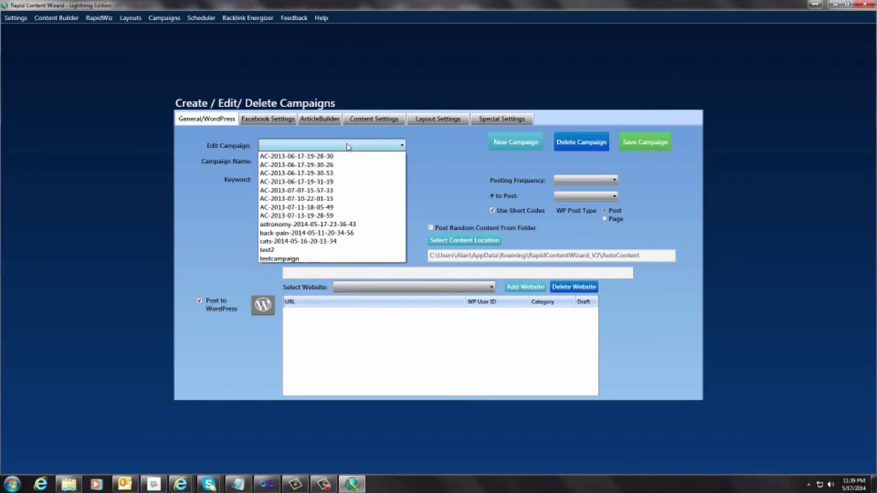
click(331, 226)
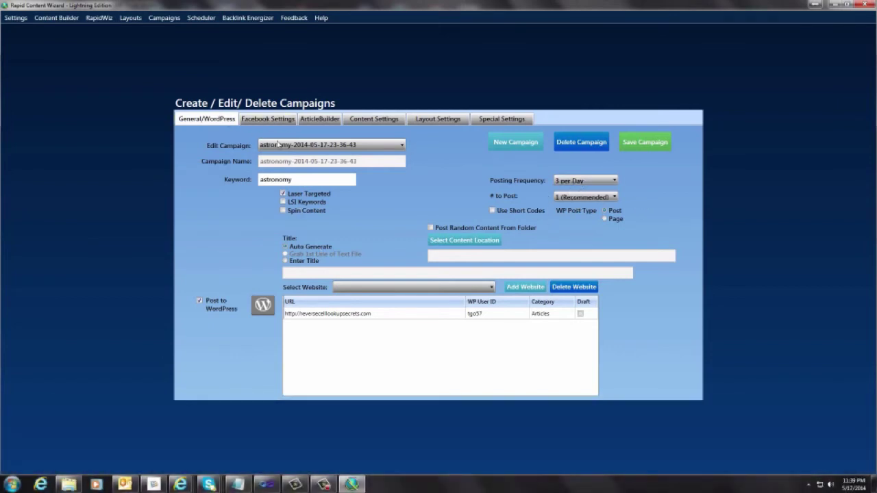
Step: Review the campaign's Facebook, ArticleBuilder, content, layout and special settings, including Amazon API, YouTube, ClickBank and OnlyWire
click(272, 122)
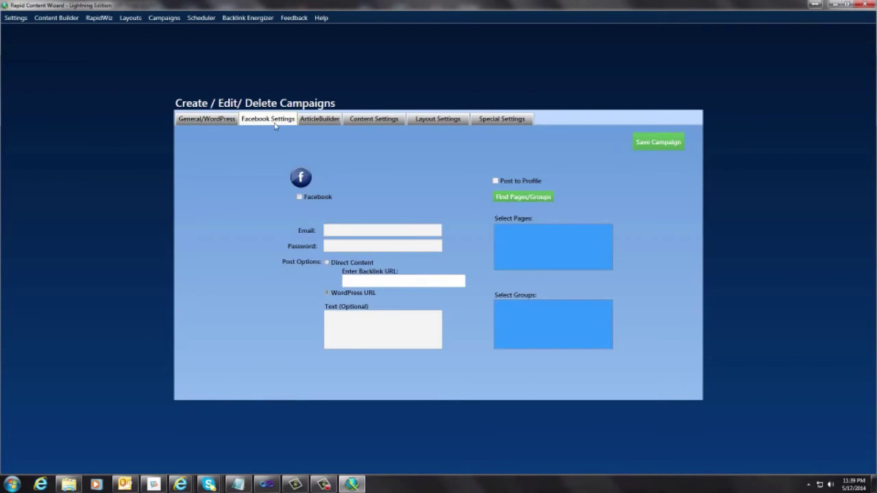
click(320, 123)
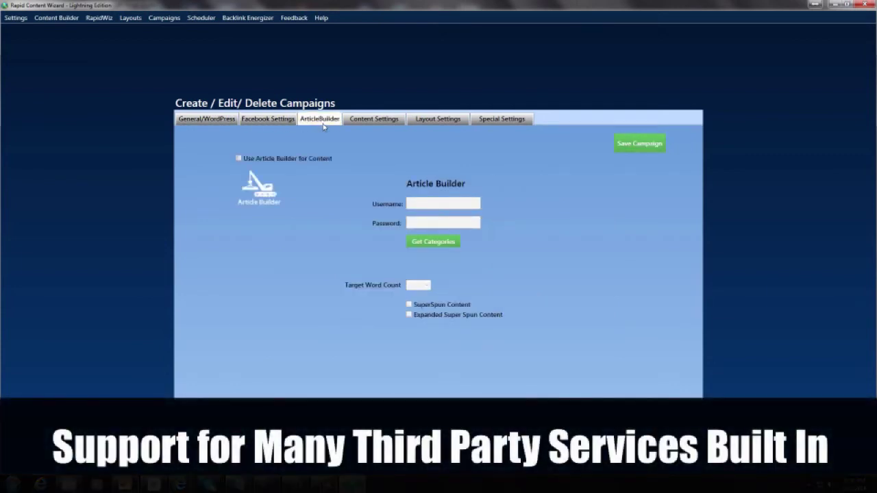
click(381, 122)
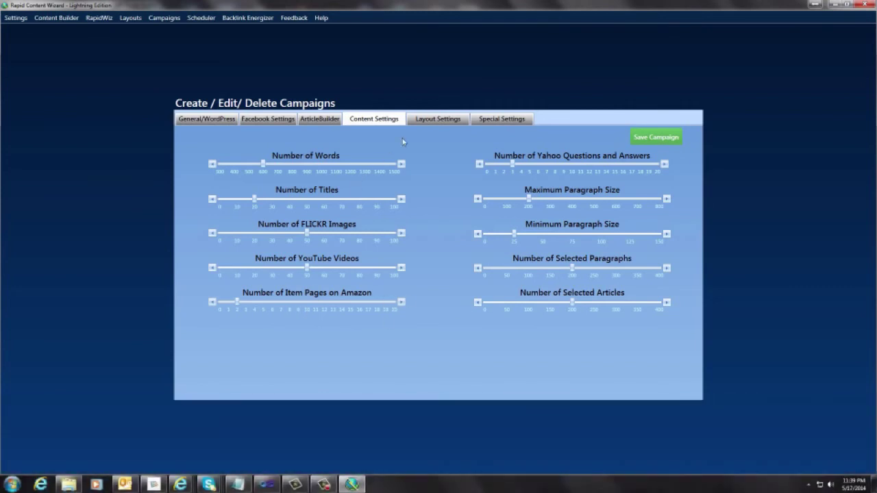
click(438, 123)
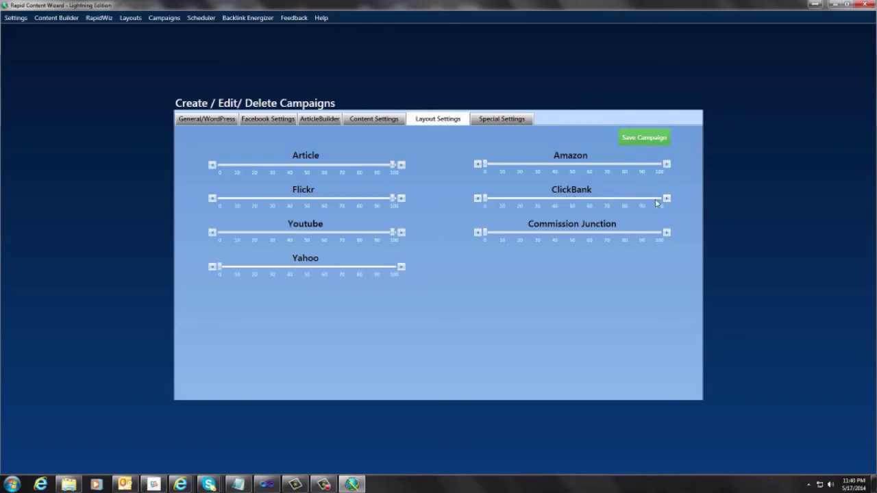
click(498, 124)
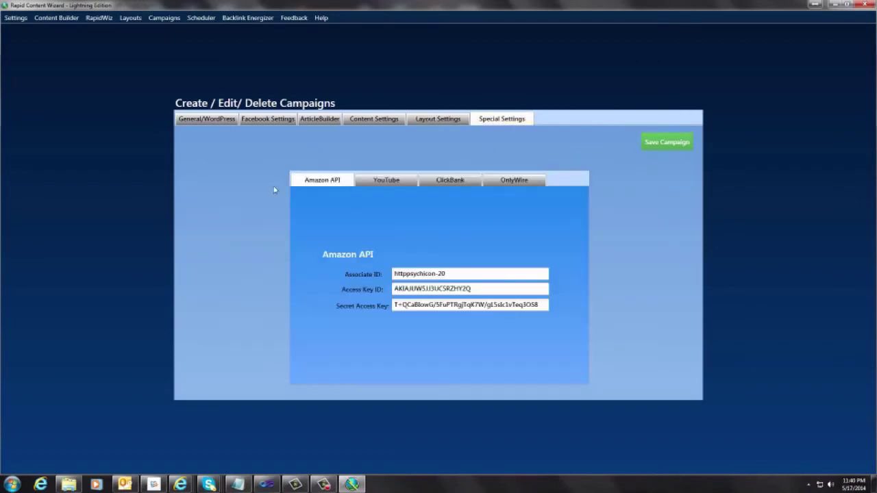
click(387, 180)
click(450, 180)
click(514, 181)
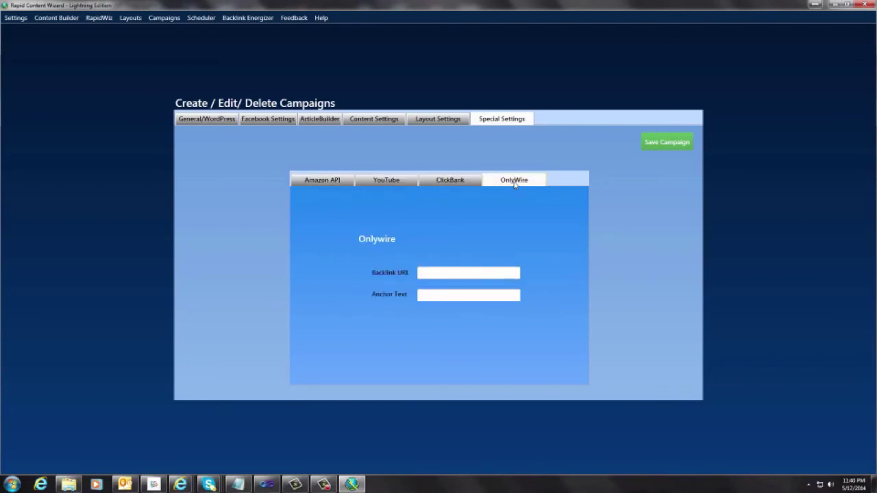